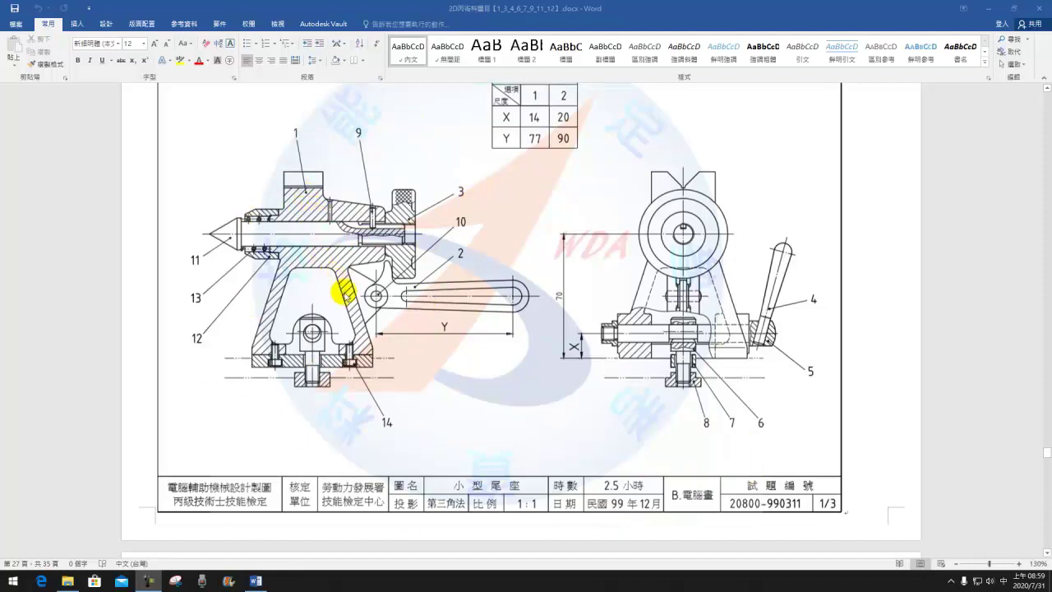
Examine the tailstock assembly drawing, its X/Y design variation table, and the dimensioned drawings of parts 1 and 2.
scroll(366, 300, down, 5)
scroll(373, 289, down, 2)
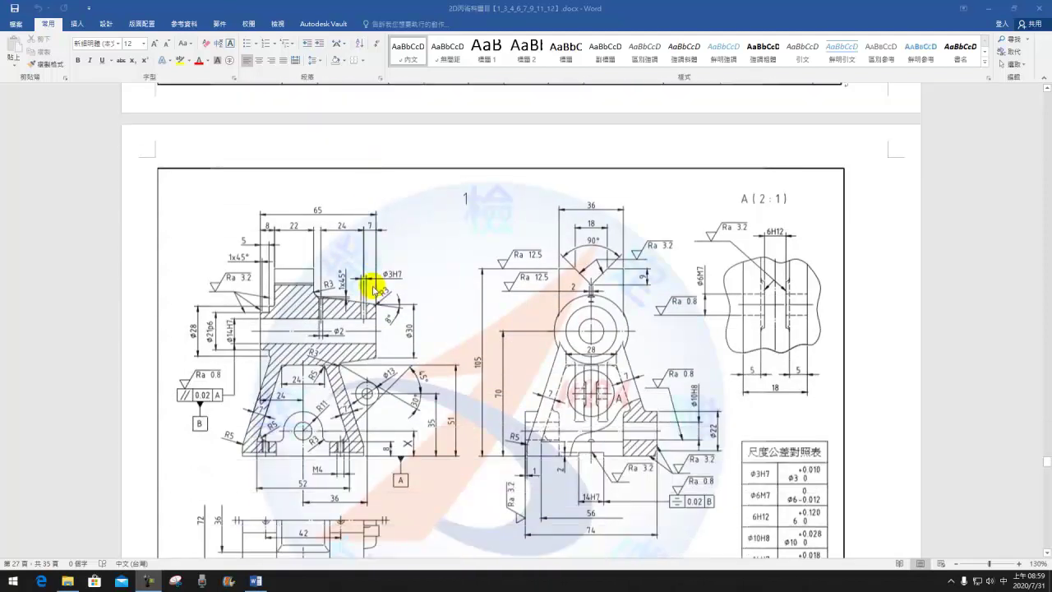
scroll(371, 286, down, 3)
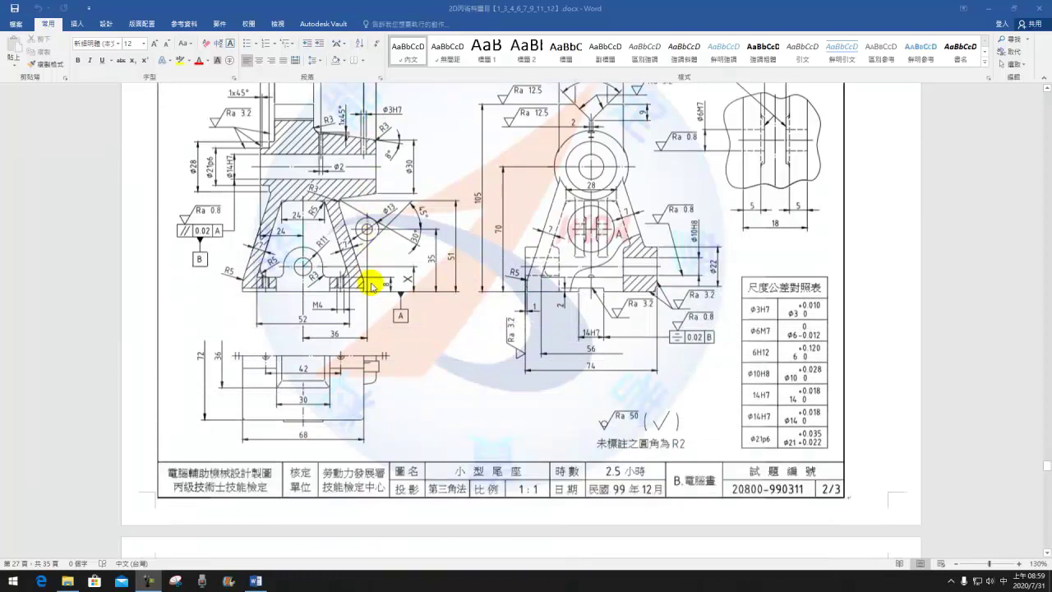
scroll(492, 361, up, 2)
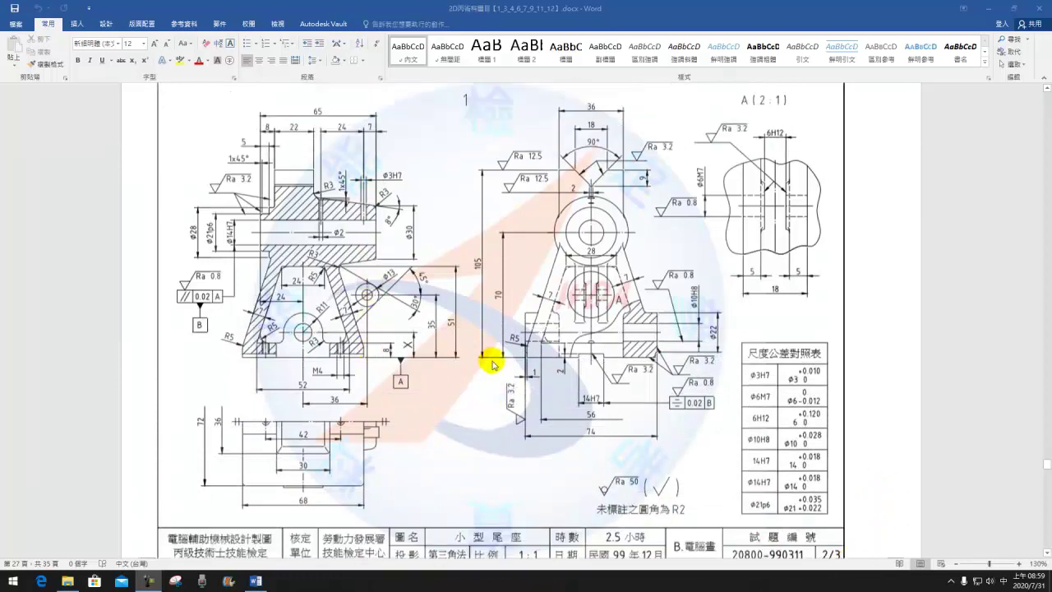
scroll(591, 369, down, 2)
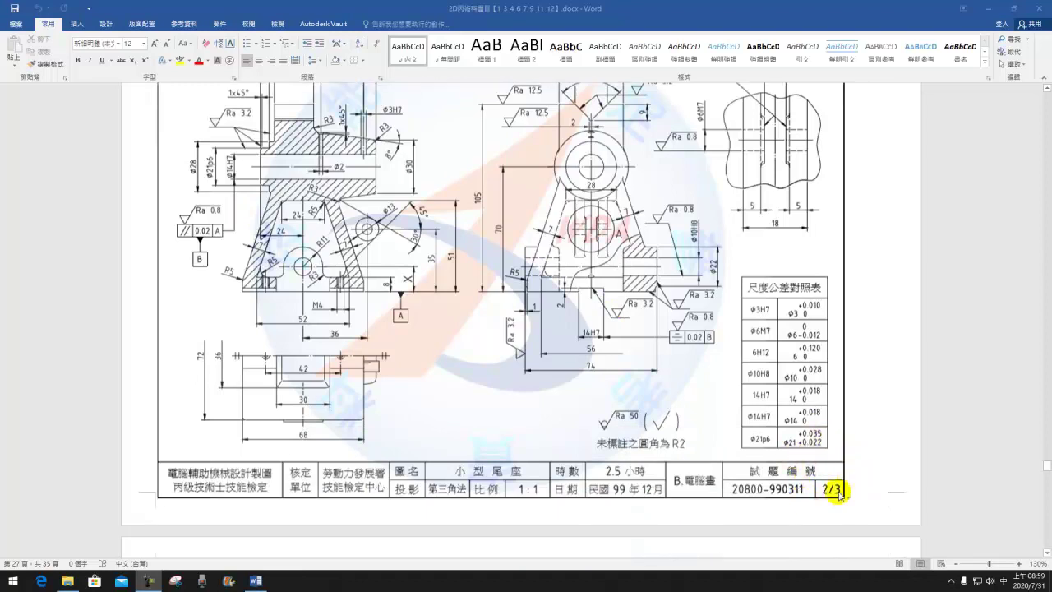
scroll(321, 298, up, 1)
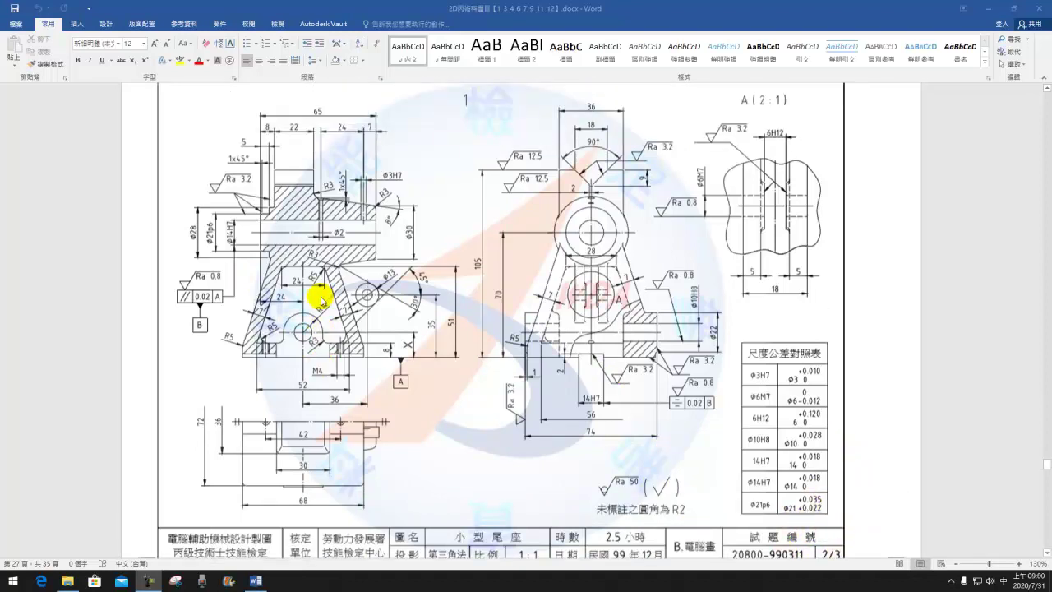
scroll(321, 301, up, 1)
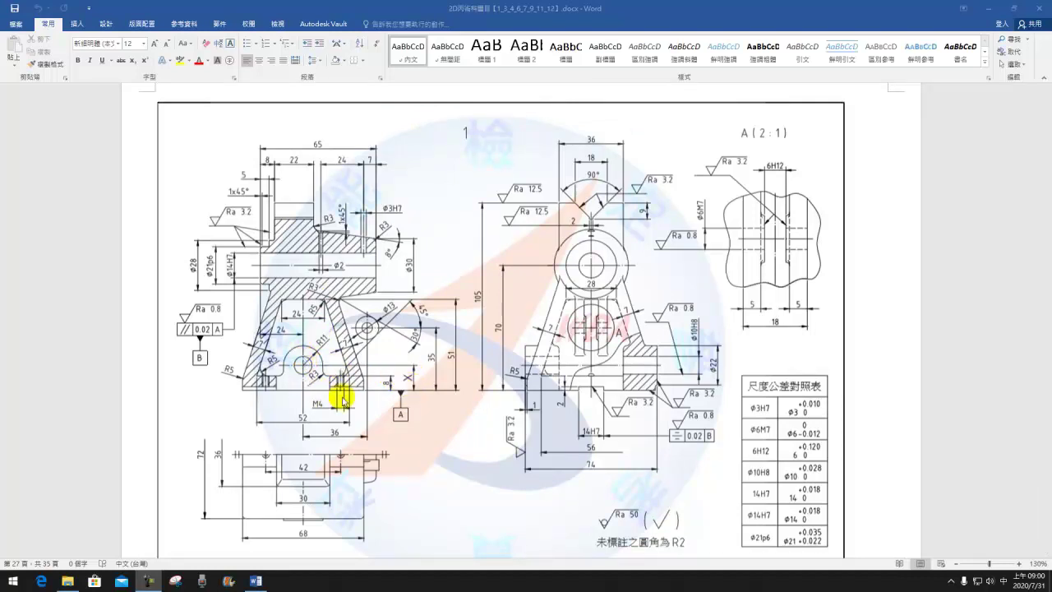
scroll(435, 386, up, 15)
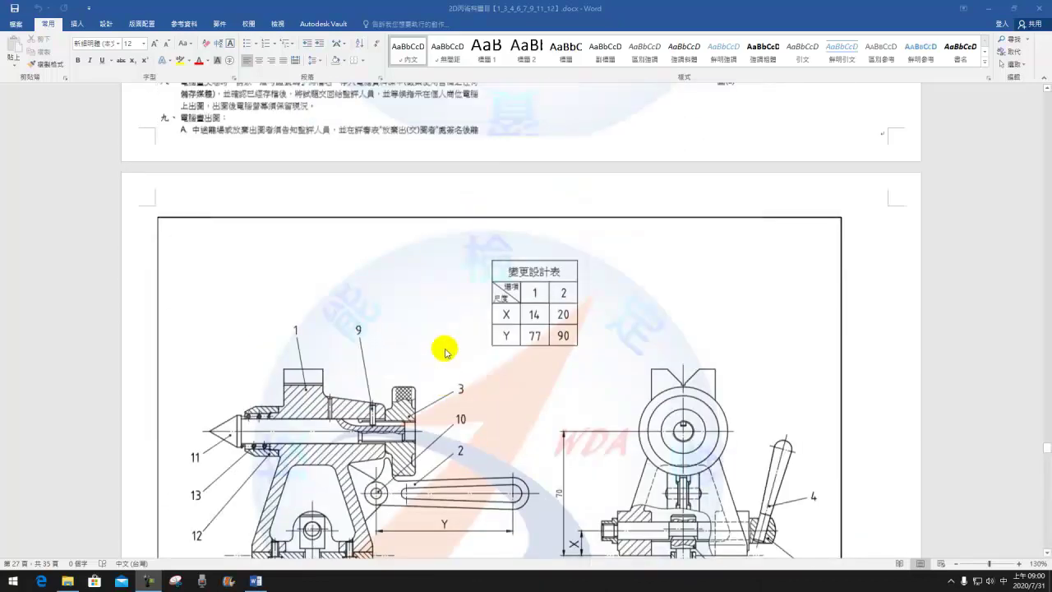
scroll(460, 337, down, 5)
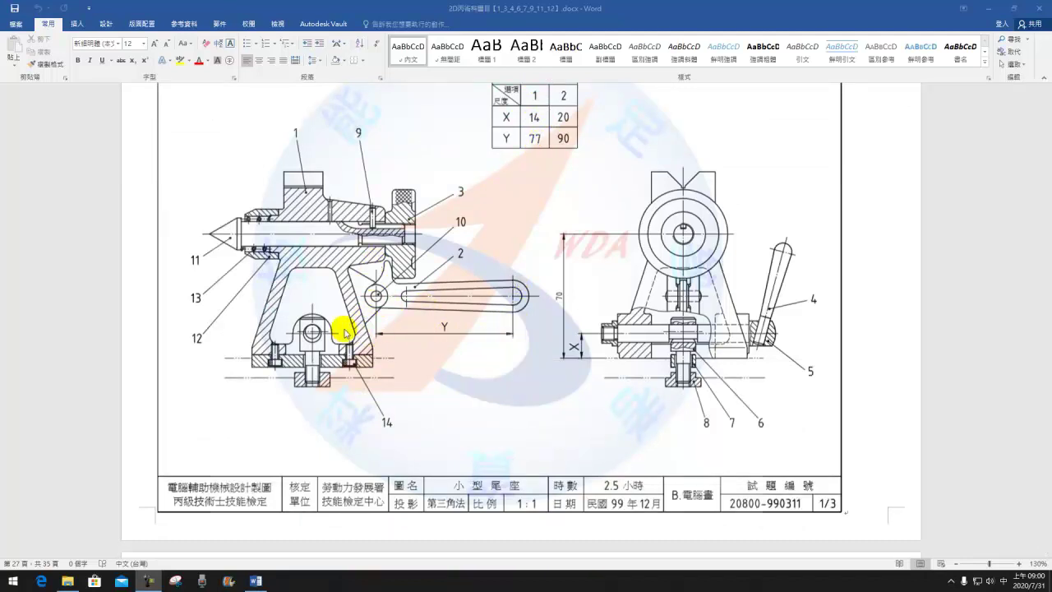
scroll(337, 325, down, 20)
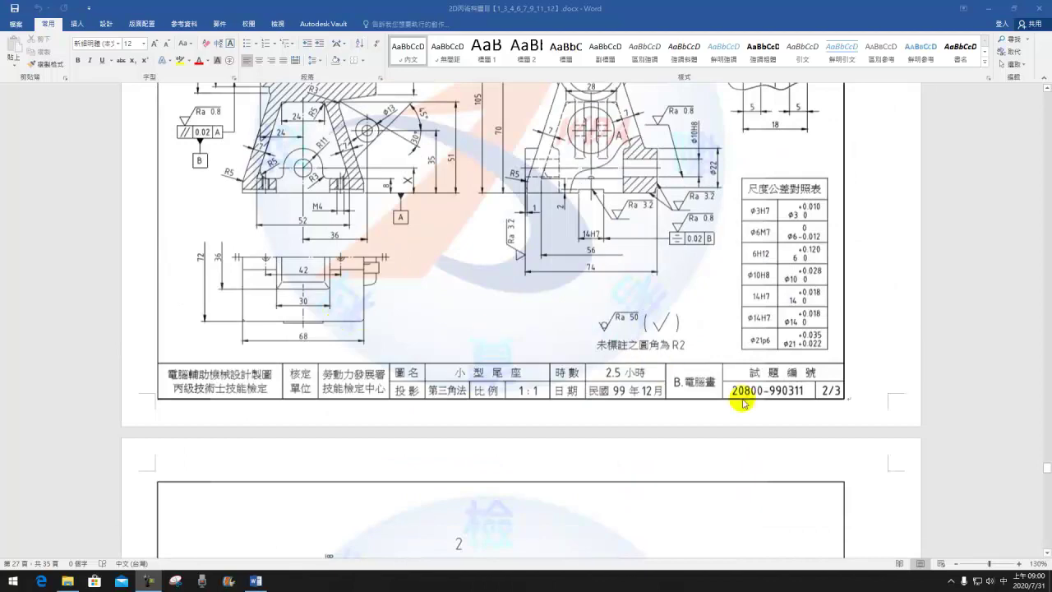
scroll(429, 306, up, 3)
scroll(429, 302, down, 20)
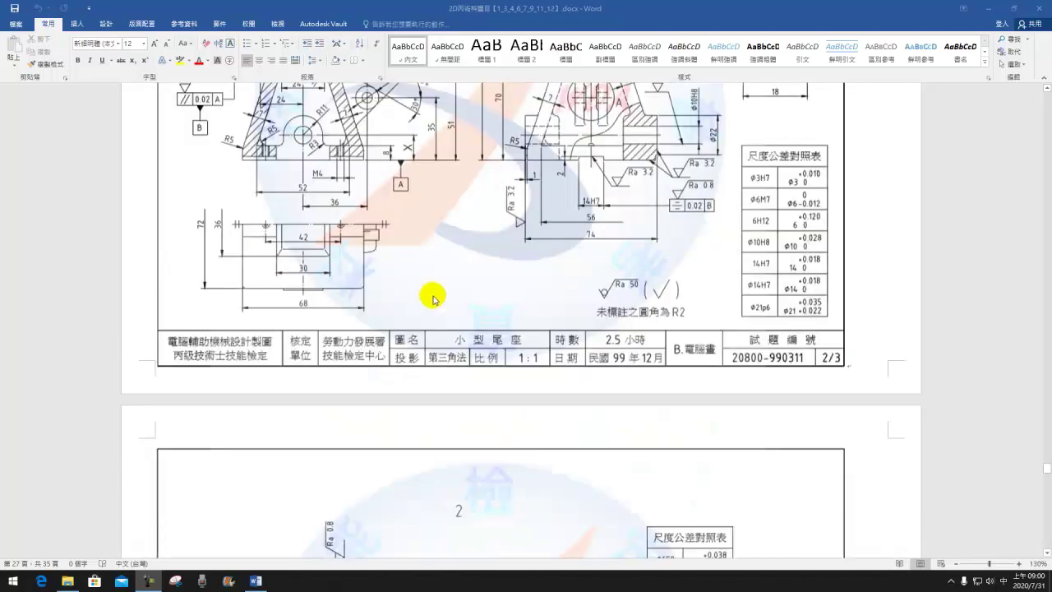
scroll(433, 296, down, 1)
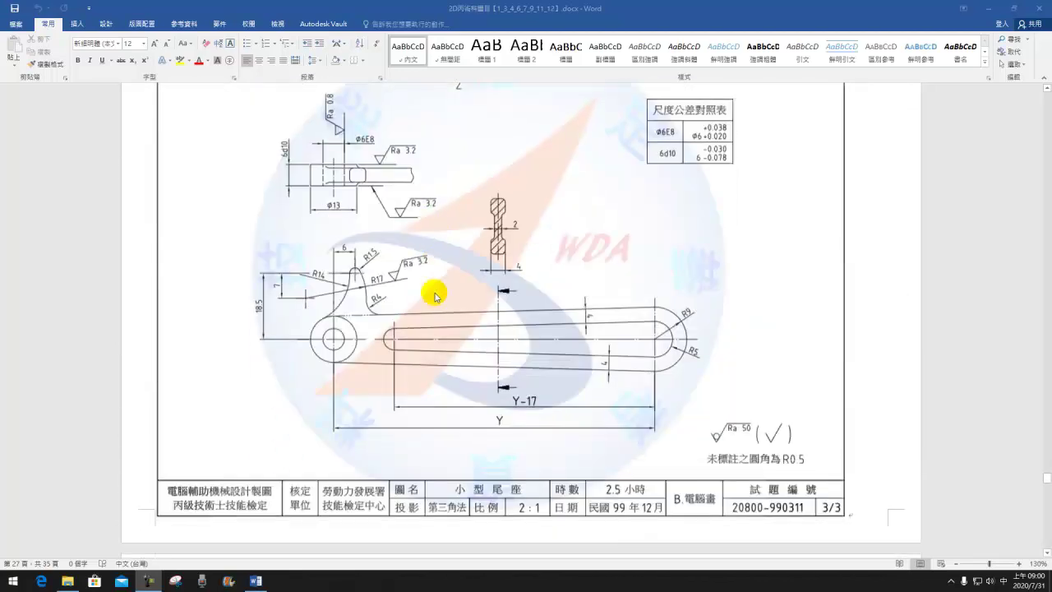
scroll(493, 378, down, 13)
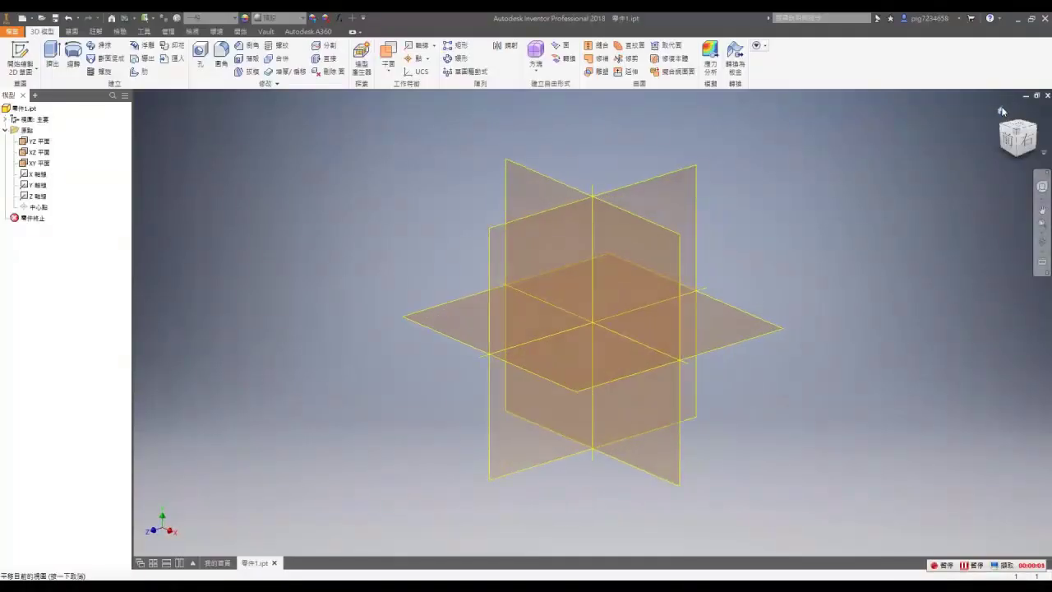
Create a work plane offset 8 mm above the XY plane.
click(1000, 110)
drag(432, 320, 445, 277)
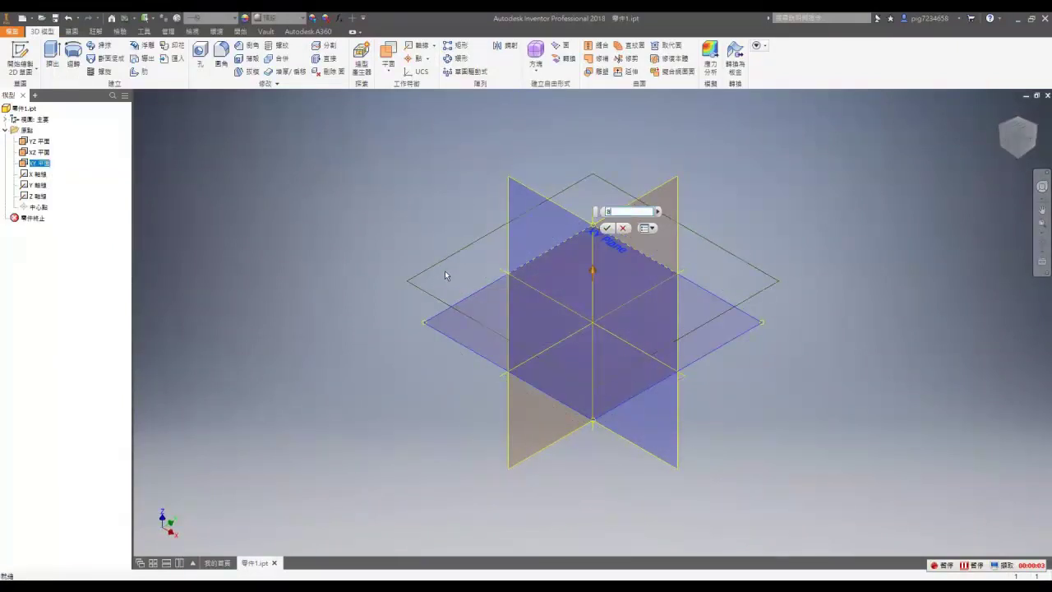
key(Return)
Sketch a rectangle on the offset work plane and align its edge midpoints with the origin to centre it.
click(118, 58)
click(443, 230)
click(785, 463)
key(Escape)
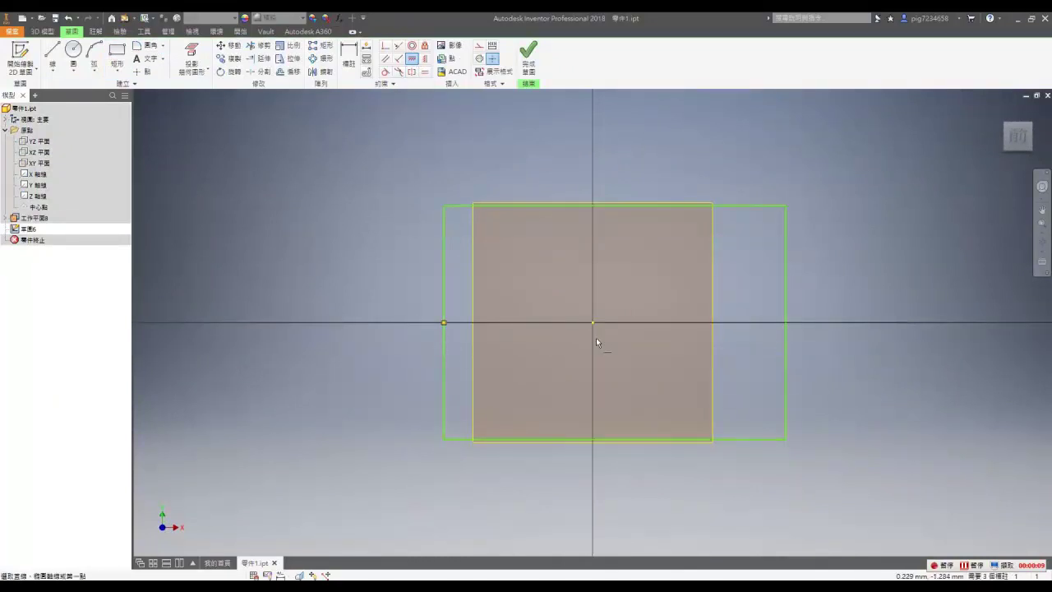
scroll(595, 337, up, 3)
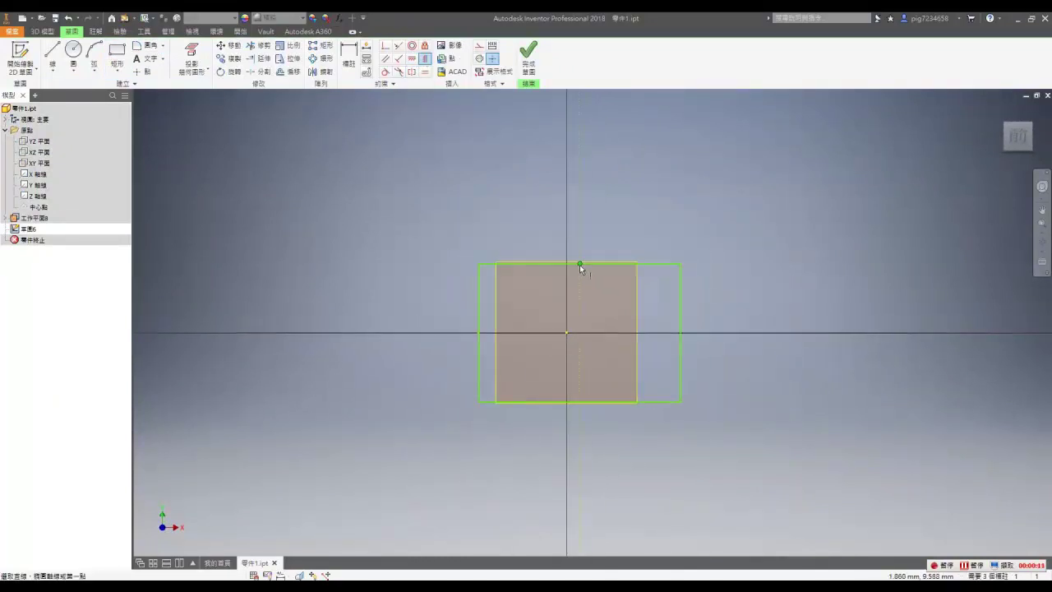
click(565, 332)
Dimension the rectangle 52 mm wide and 56 mm high, and finish the sketch.
key(d)
click(584, 402)
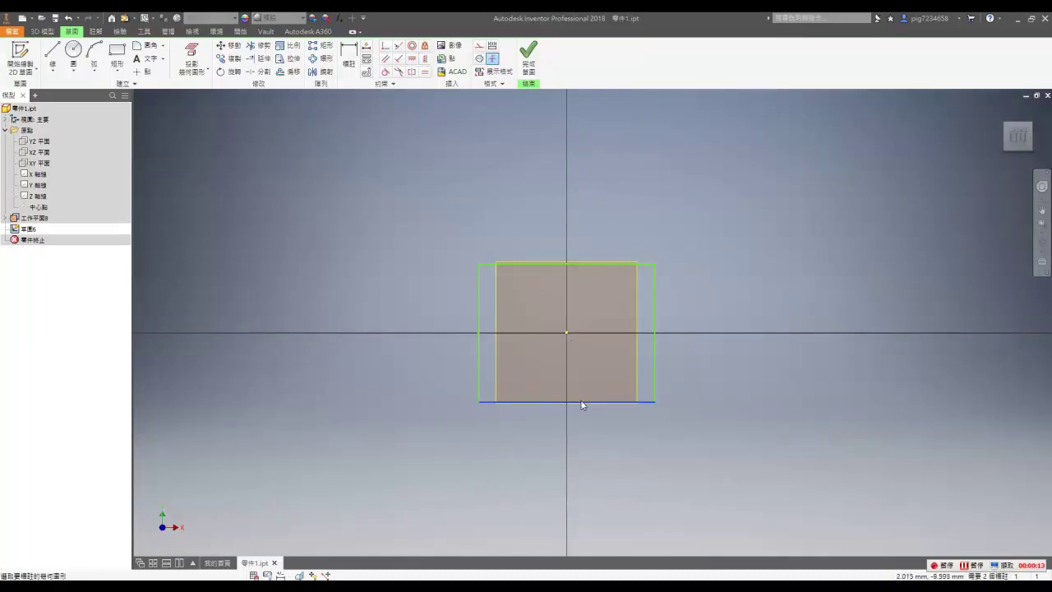
click(584, 434)
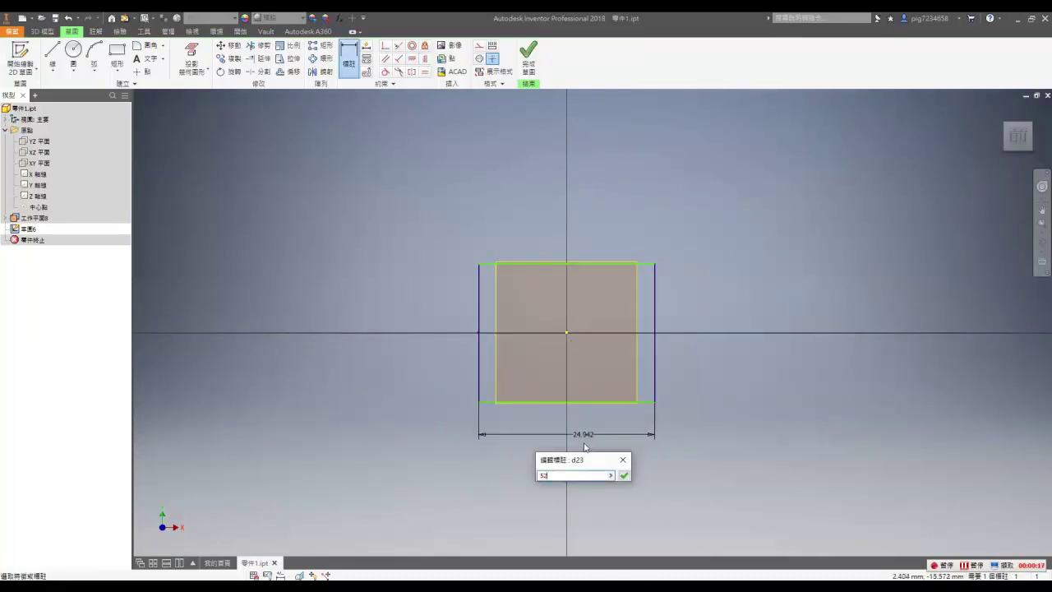
text(52)
key(Return)
click(751, 466)
click(778, 463)
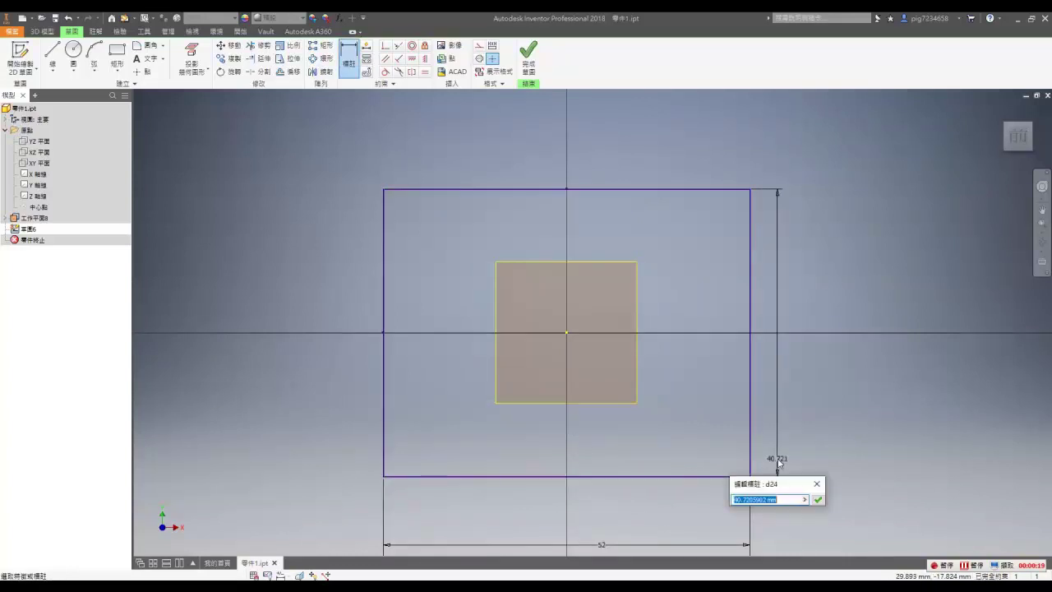
text(56)
key(Return)
click(528, 56)
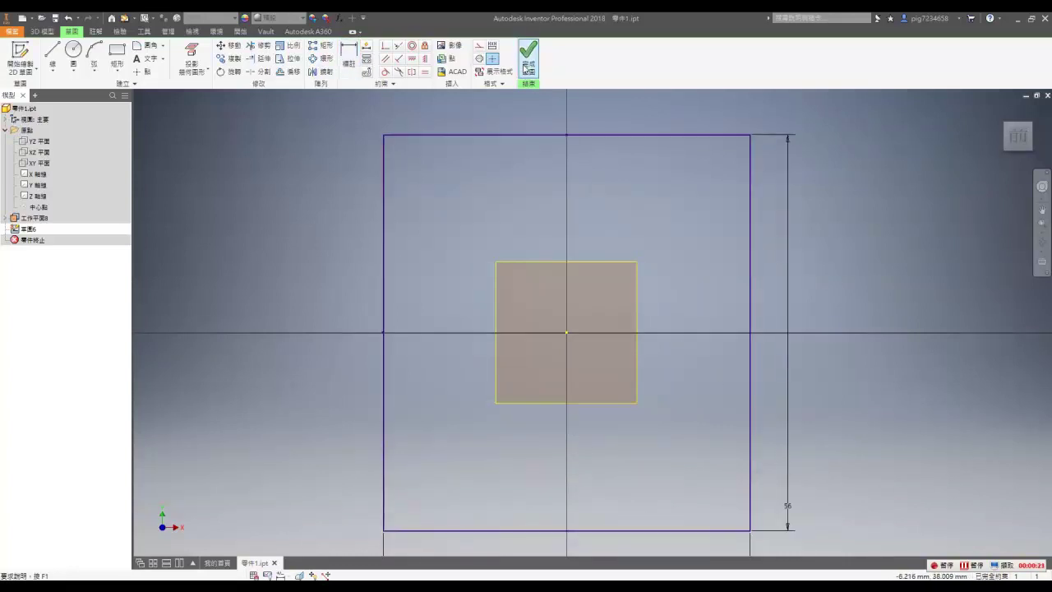
Create a second work plane offset upward from the base rectangle's work plane.
click(396, 63)
drag(530, 375, 538, 344)
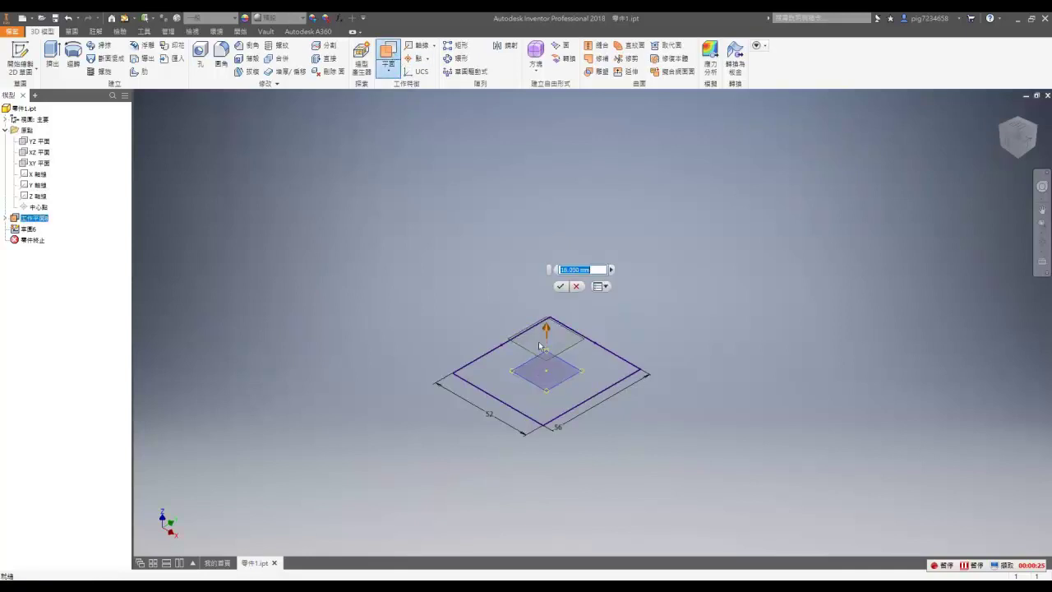
key(Return)
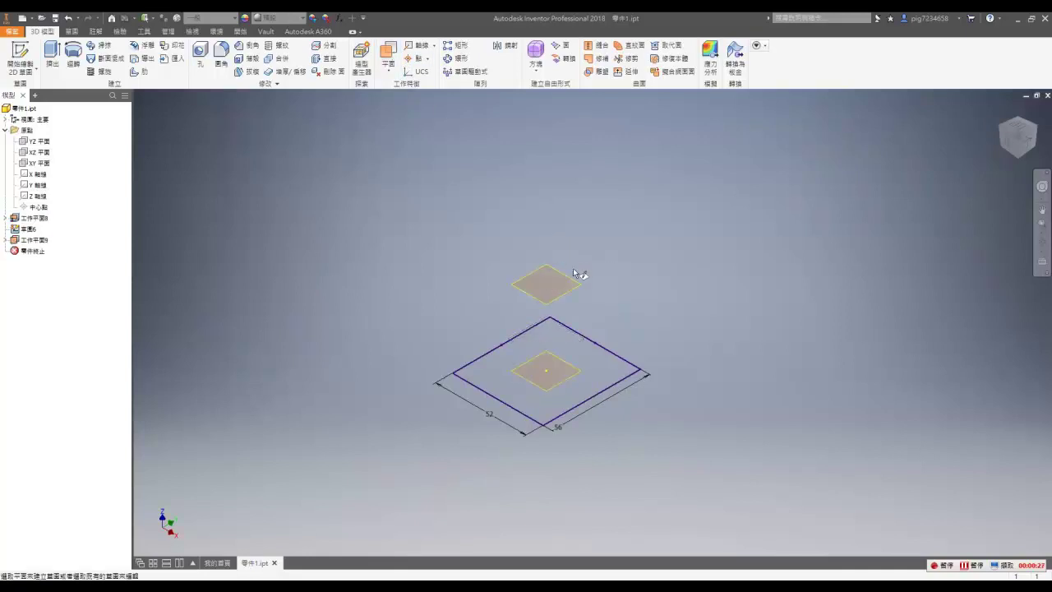
Sketch a smaller rectangle on the upper work plane and align its edge midpoints with the origin to centre it.
click(568, 279)
key(r)
click(563, 285)
click(612, 367)
click(411, 59)
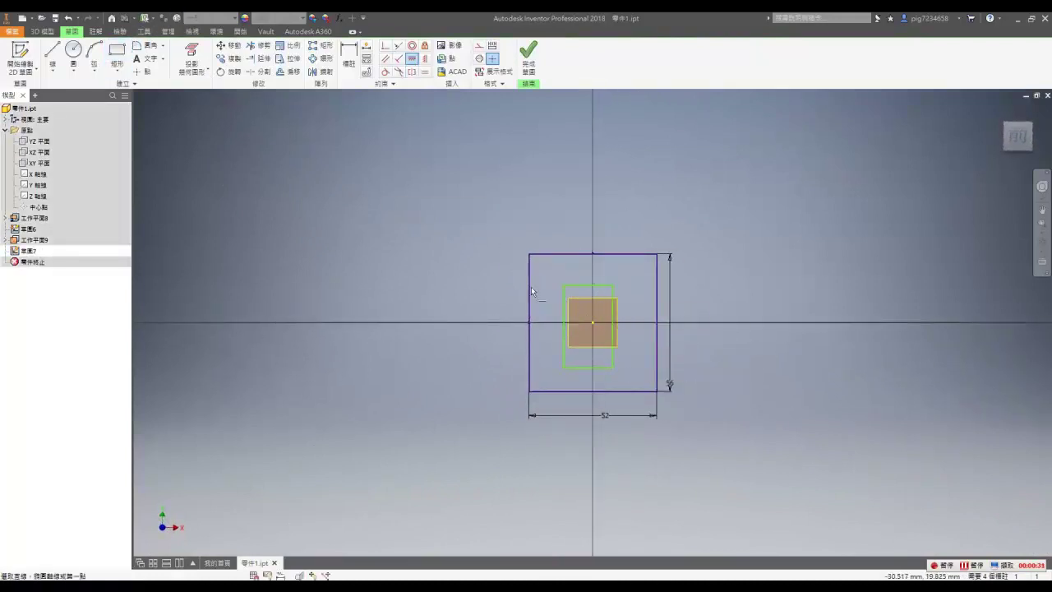
click(564, 327)
click(593, 323)
key(Escape)
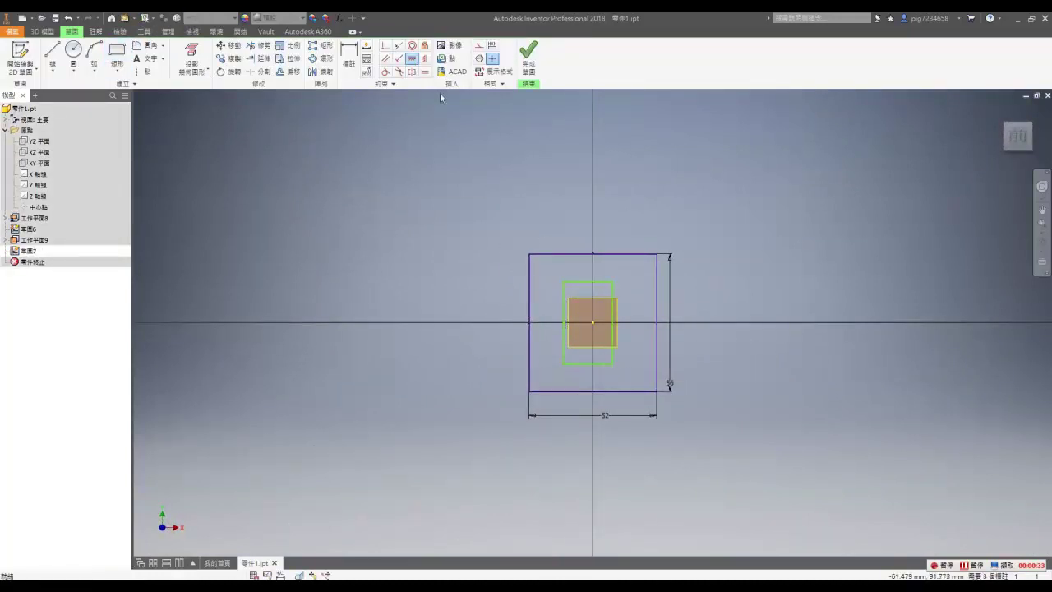
Dimension the upper rectangle 24 mm wide and 28 mm high, and finish the sketch.
key(d)
click(604, 363)
click(605, 379)
text(24)
key(Return)
middle_drag(665, 362, 647, 371)
click(603, 338)
click(618, 348)
key(Return)
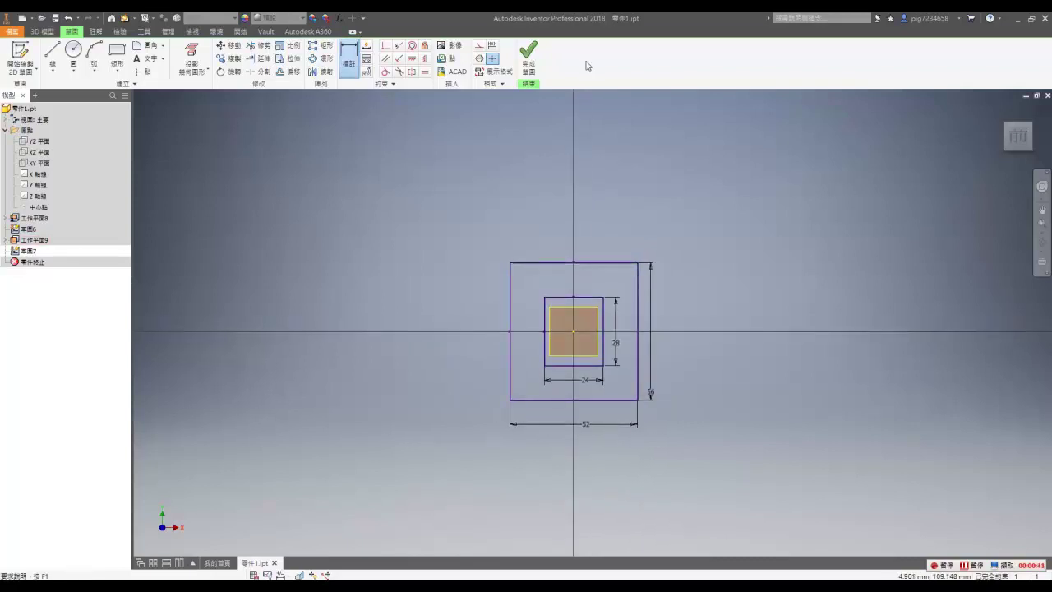
click(528, 59)
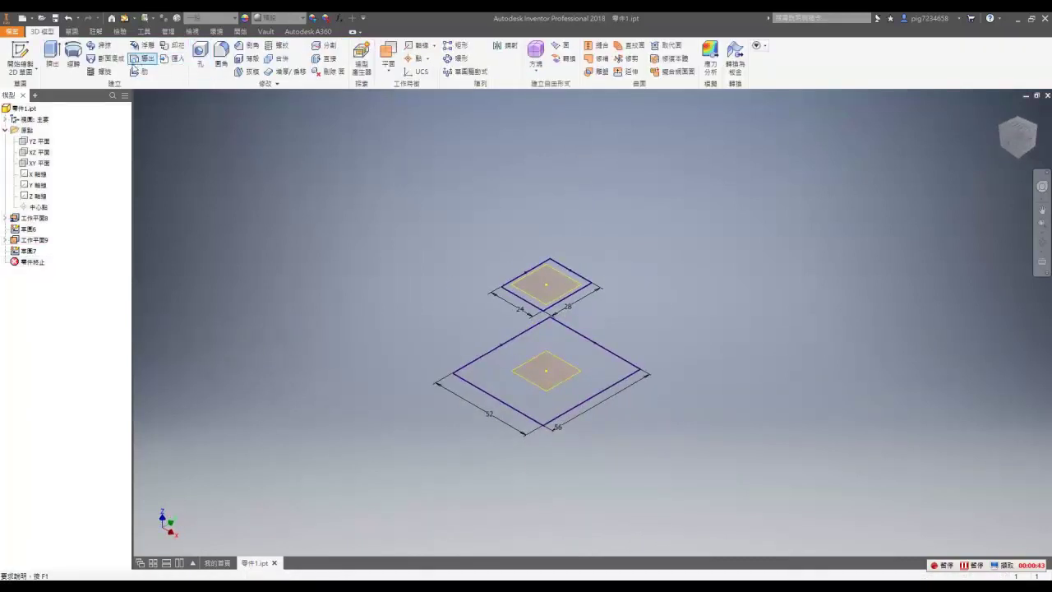
Loft a solid between the 52 × 56 mm base rectangle and the 24 × 28 mm upper rectangle.
click(112, 60)
click(29, 229)
click(30, 250)
click(311, 233)
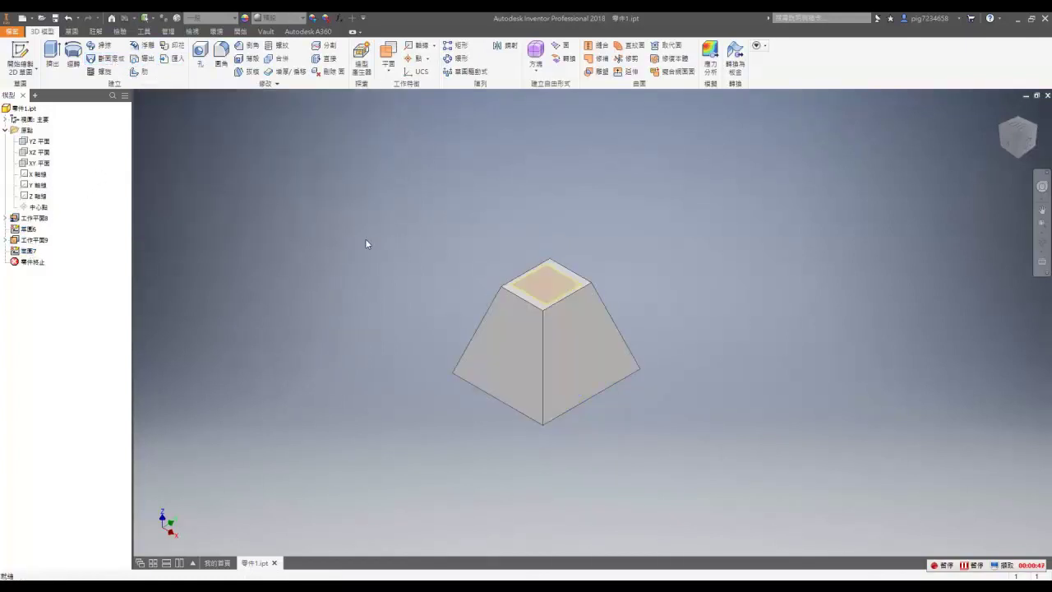
Hide the two offset work planes.
scroll(421, 255, down, 2)
right_click(43, 231)
key(Escape)
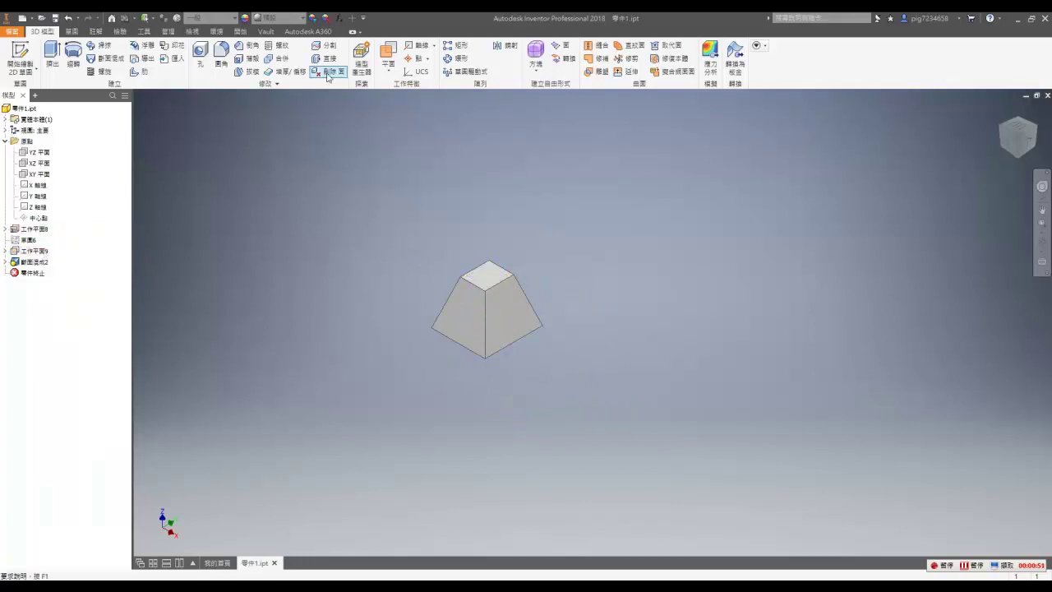
Shell the lofted body outward with a 7 mm wall thickness, removing its bottom face.
click(254, 61)
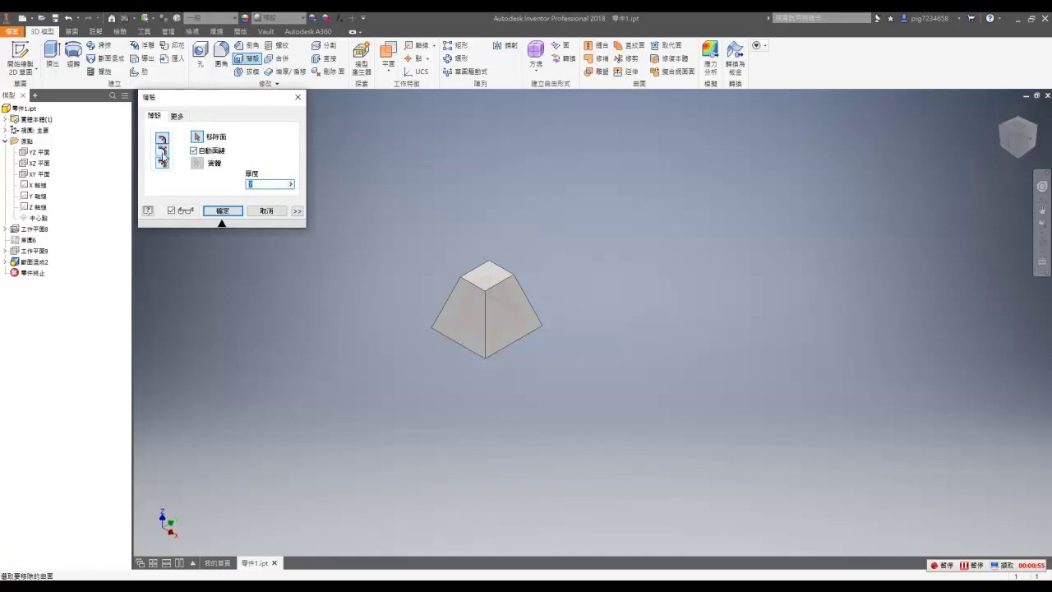
click(162, 152)
shift+middle_drag(557, 302, 569, 220)
click(517, 314)
click(222, 211)
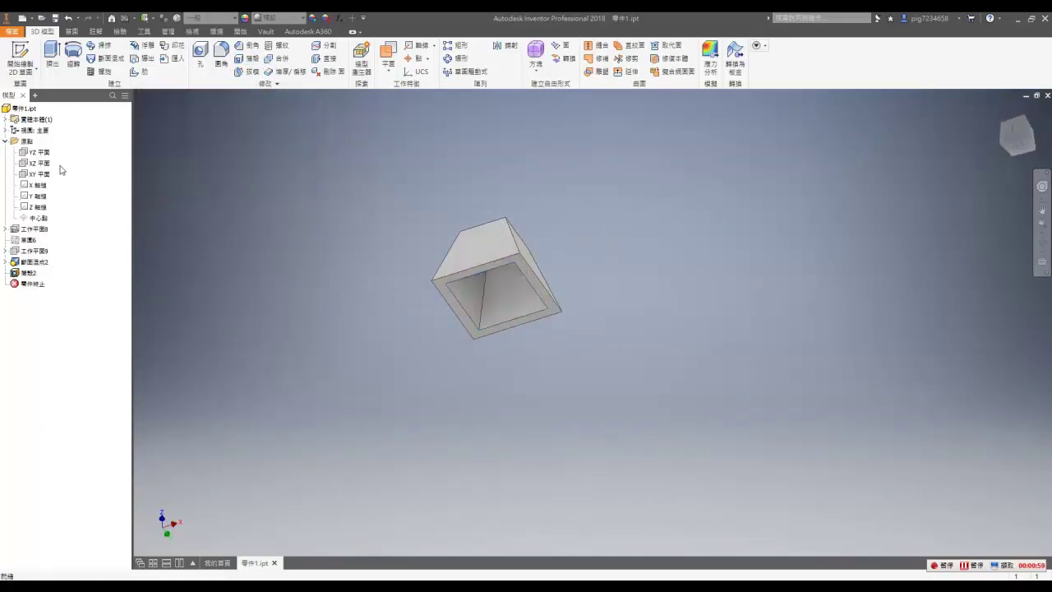
Start a sketch on the XZ plane and slice the model graphics at the sketch plane.
key(s)
click(39, 162)
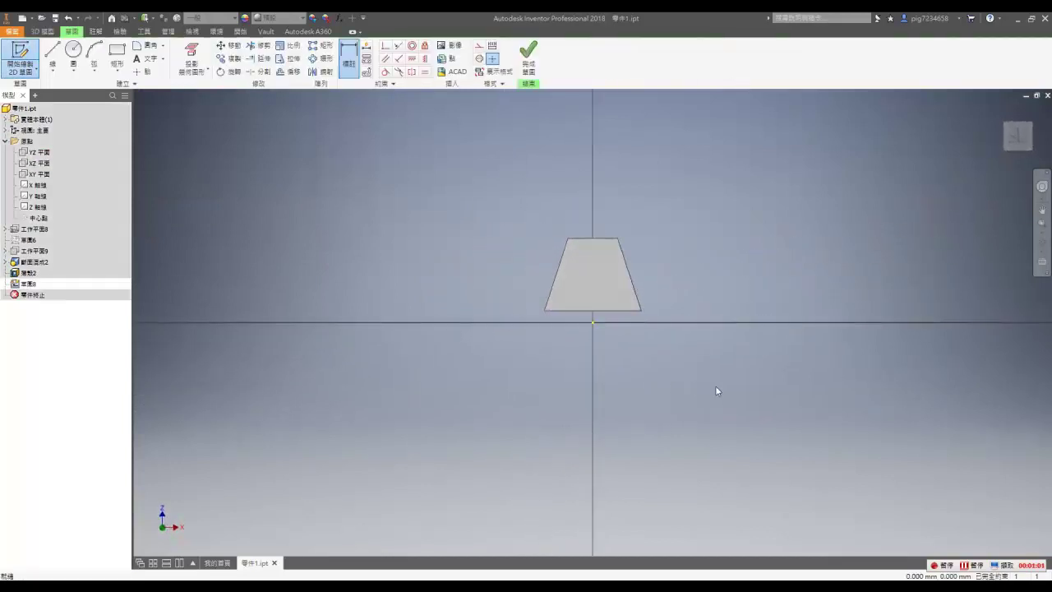
middle_drag(709, 383, 633, 392)
key(F7)
scroll(484, 352, down, 3)
middle_drag(484, 353, 445, 407)
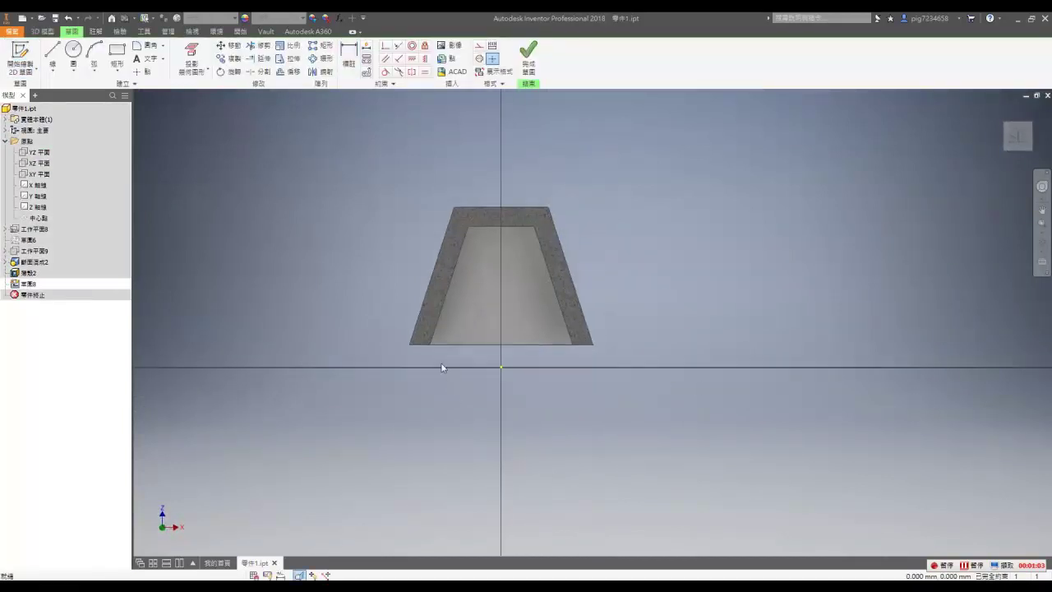
Draw connected lines from the shell's outer bottom corners down to the horizontal axis, outlining a trapezoid beneath the body.
key(l)
scroll(446, 375, up, 2)
click(401, 340)
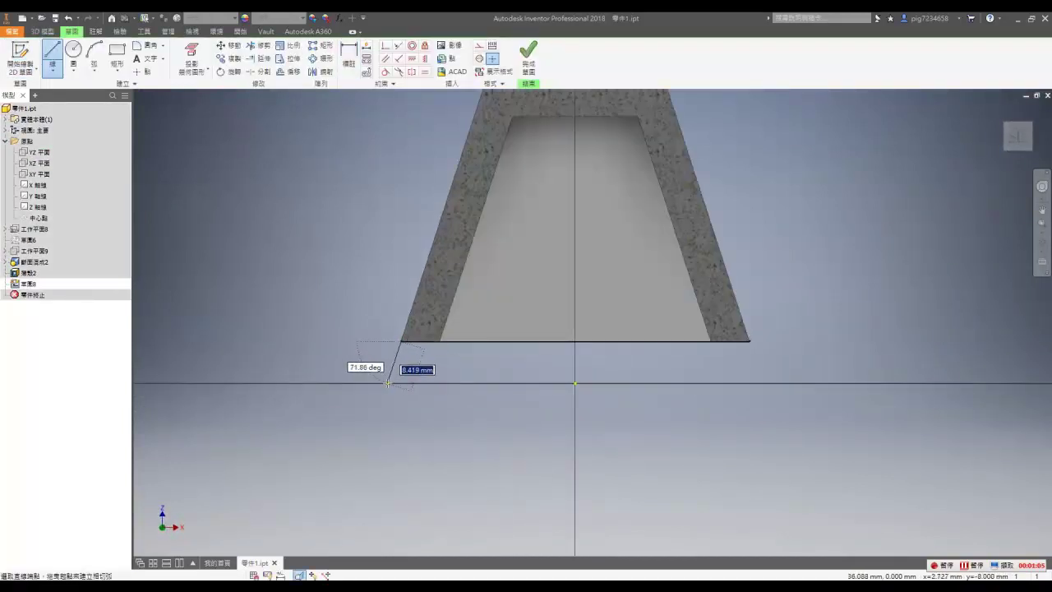
click(386, 382)
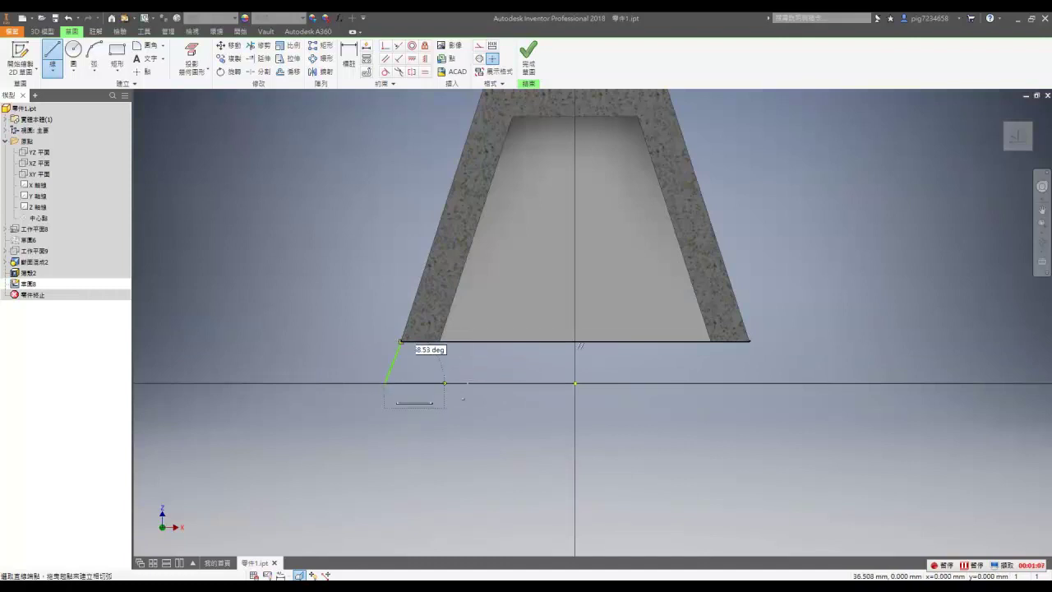
click(768, 383)
click(749, 340)
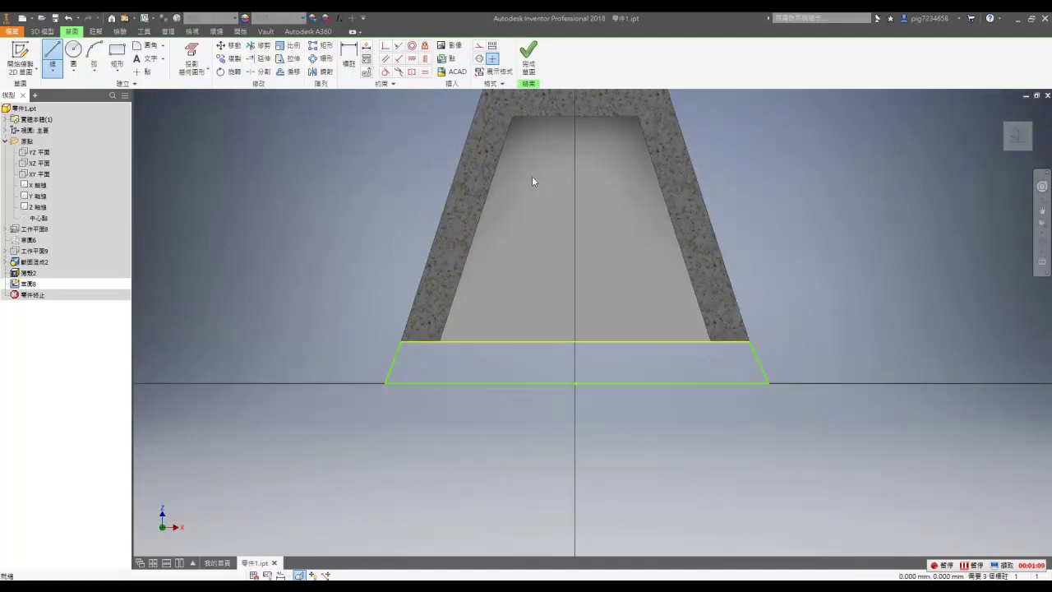
Make both slanted sides of the trapezoid collinear with the shell's outer edges.
click(399, 46)
click(411, 323)
click(398, 348)
click(752, 355)
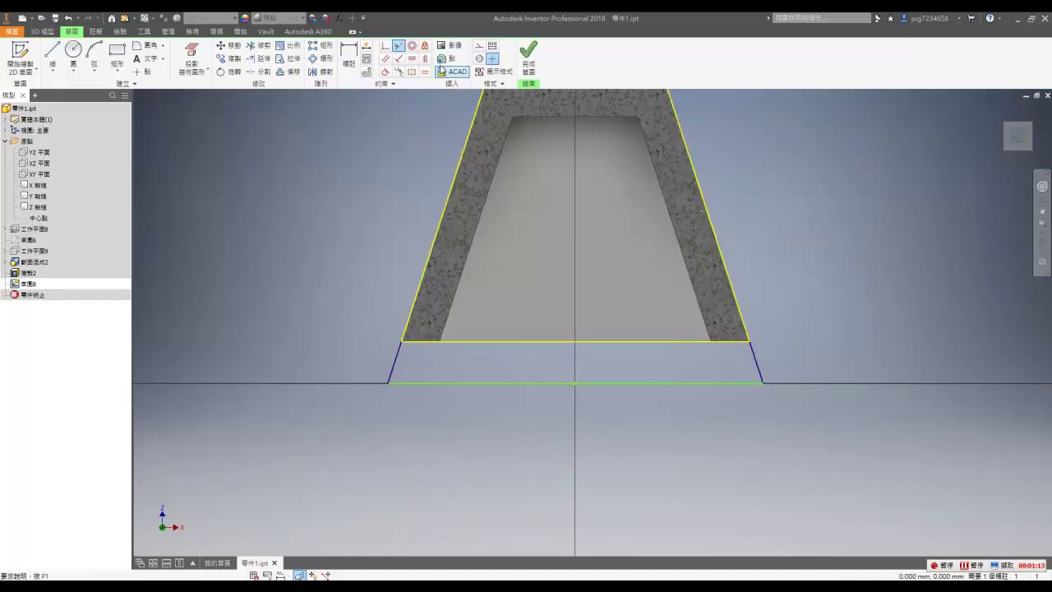
Center the trapezoid's base on the sketch origin and draw a circle above it.
click(575, 383)
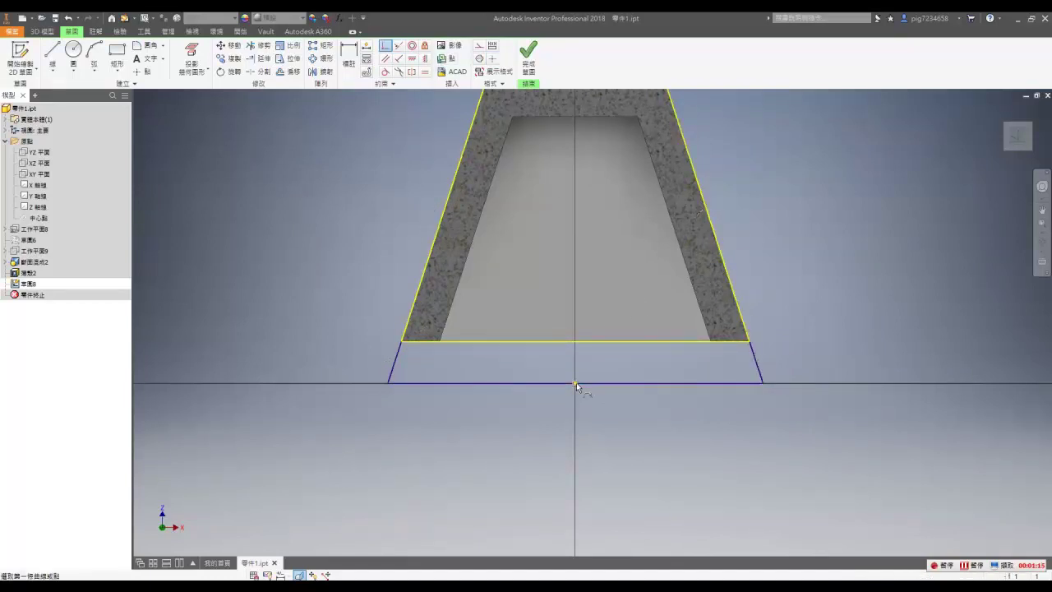
click(562, 303)
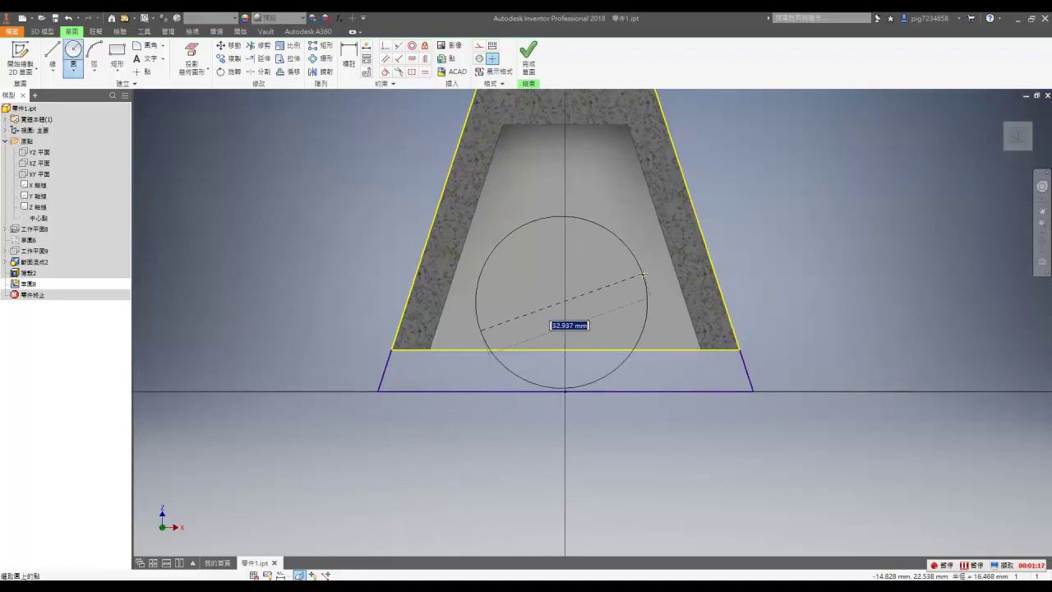
click(616, 288)
Dimension the circle with a 22 mm diameter and its center 14 mm above the base, aligned vertically with the origin.
key(d)
click(564, 302)
click(632, 392)
click(829, 355)
key(Return)
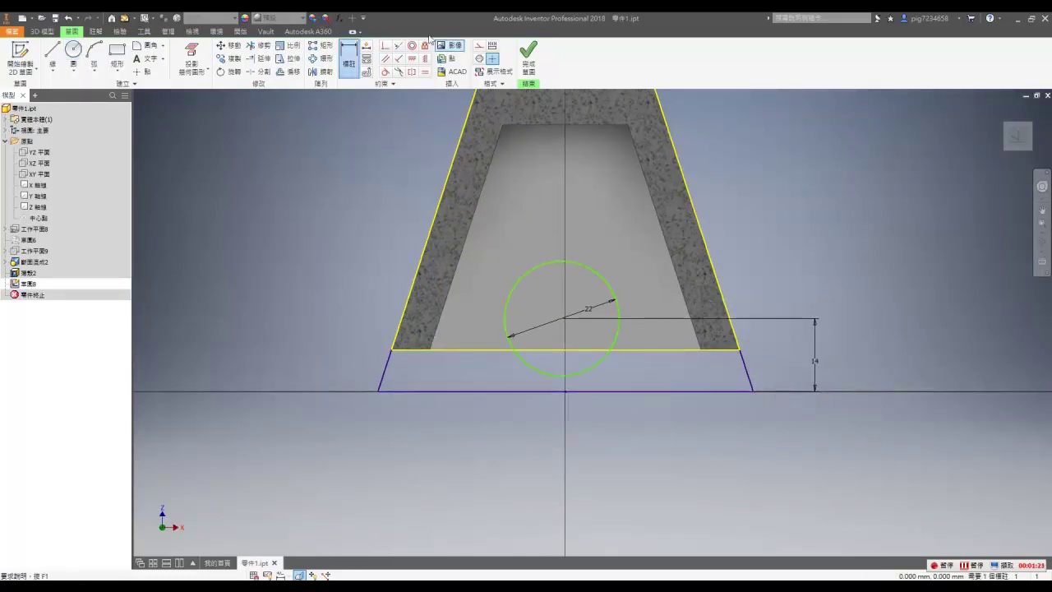
click(424, 59)
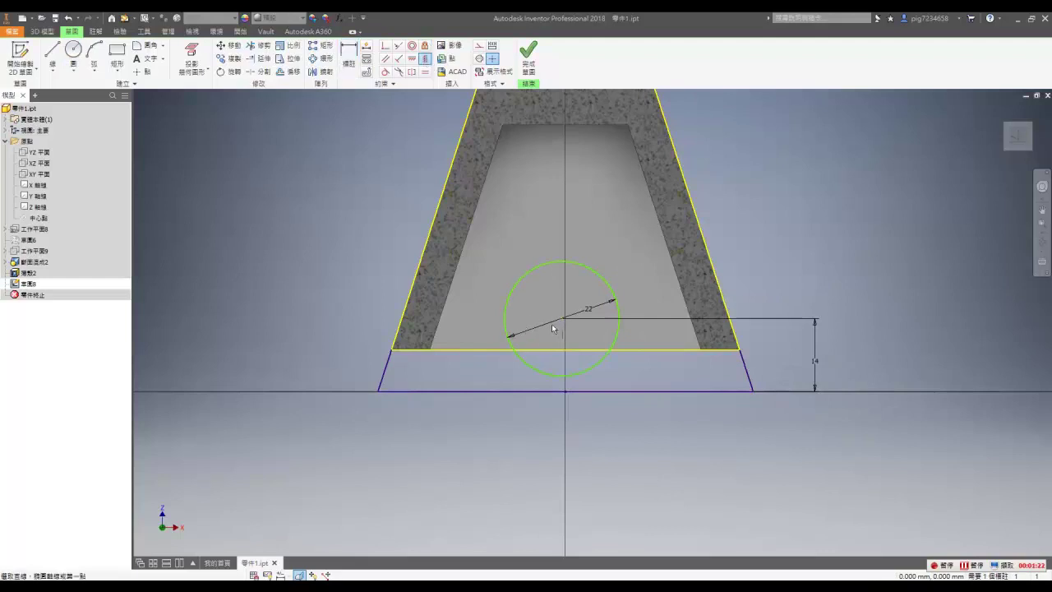
click(565, 392)
key(Escape)
Draw two vertical lines beside the circle, one about 28 mm long on its left and one about 17.5 mm on its right.
scroll(643, 344, down, 4)
key(l)
click(592, 251)
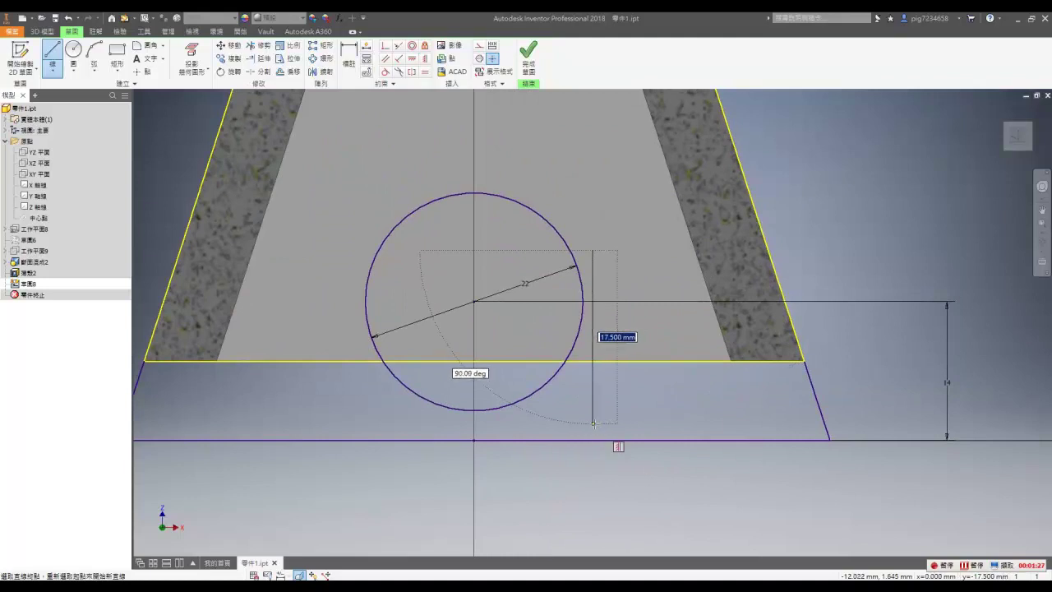
click(325, 218)
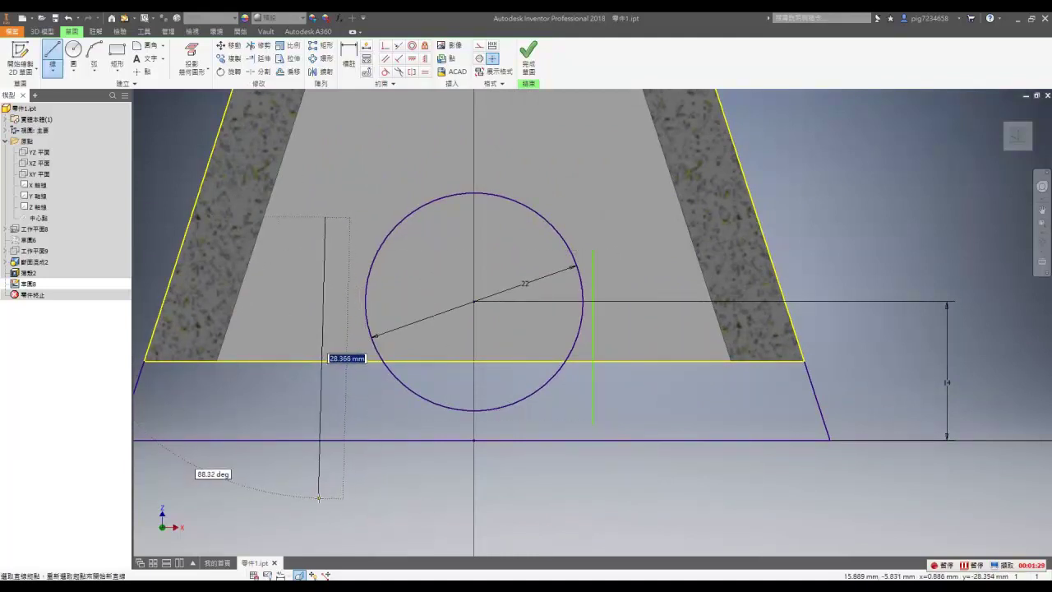
click(325, 497)
Make both vertical lines tangent to the circle's sides.
click(385, 72)
click(327, 280)
click(360, 285)
click(583, 293)
click(592, 294)
key(Escape)
Trim the lower part of the circle and the excess line ends to form an arch standing on the shell's bottom edge.
key(x)
click(517, 402)
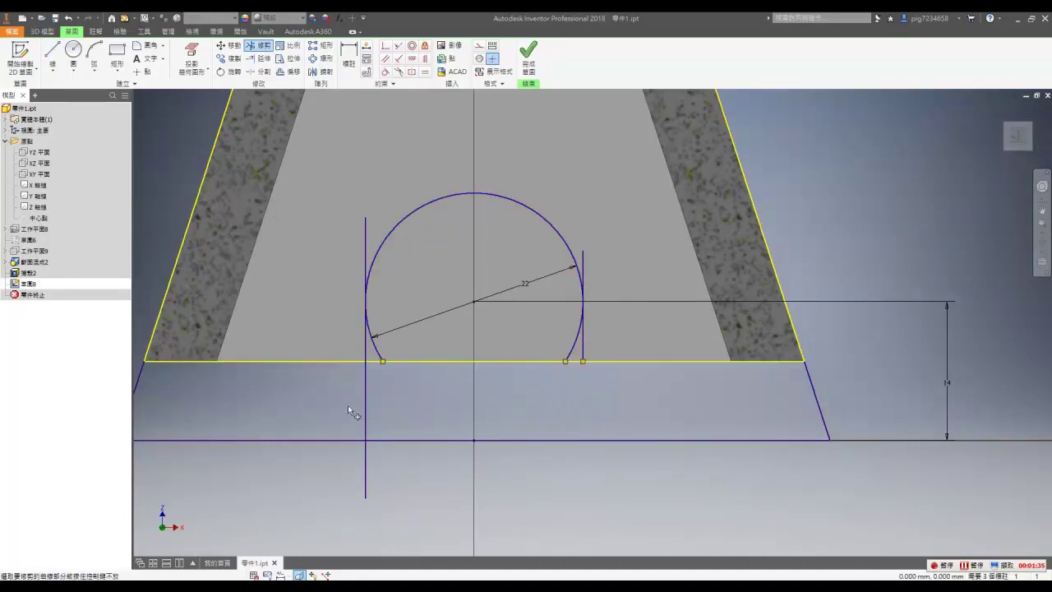
click(374, 344)
click(578, 346)
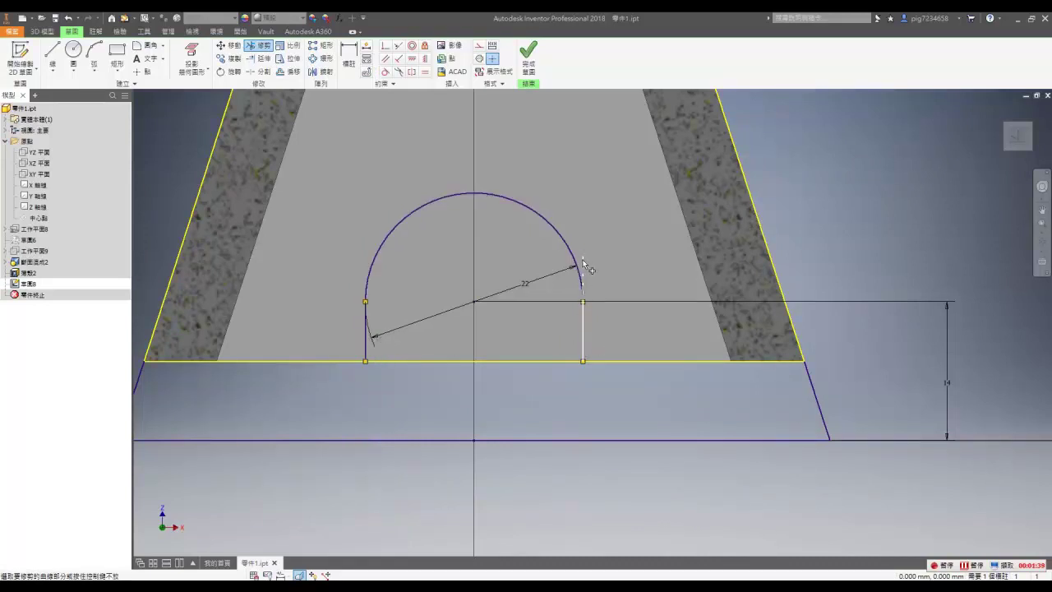
middle_drag(649, 305, 644, 307)
key(Escape)
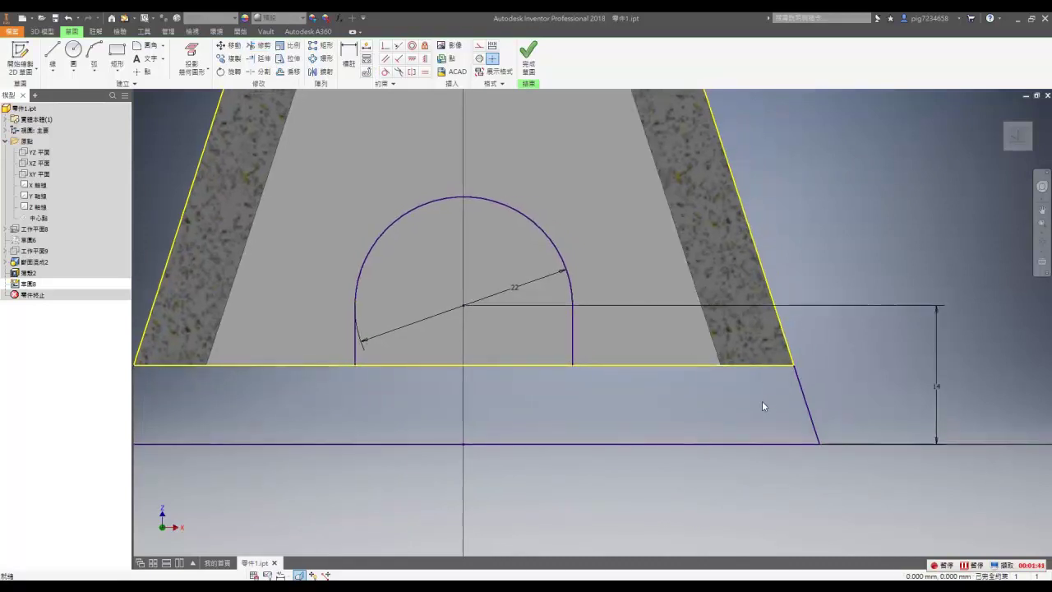
Draw a horizontal line along the shell's bottom edge from each foot of the arch to the nearest outer corner.
key(l)
click(572, 364)
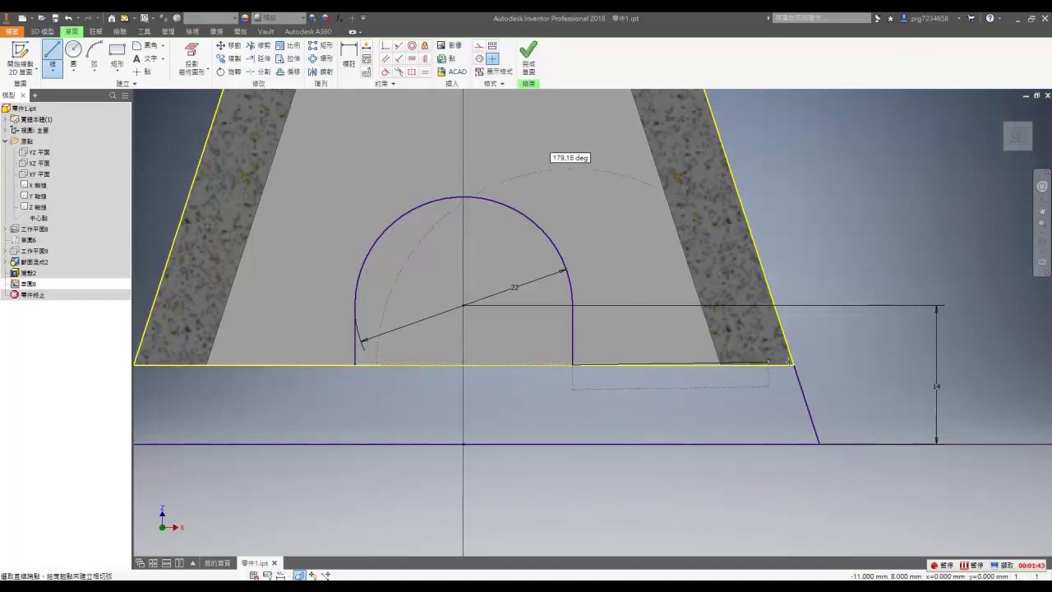
click(794, 365)
key(Escape)
right_click(506, 366)
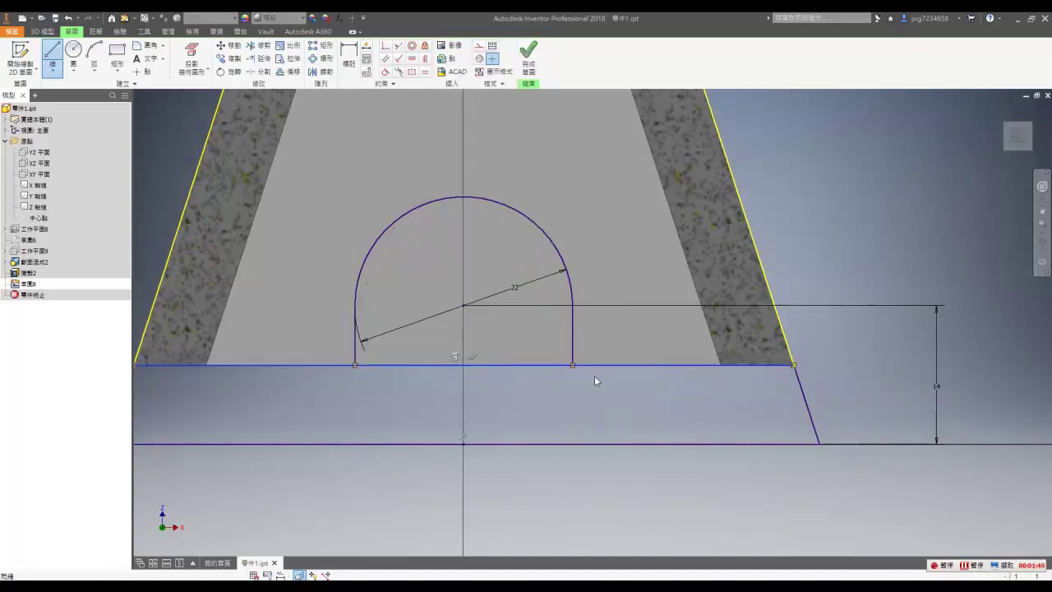
click(575, 372)
middle_drag(525, 392, 616, 392)
key(l)
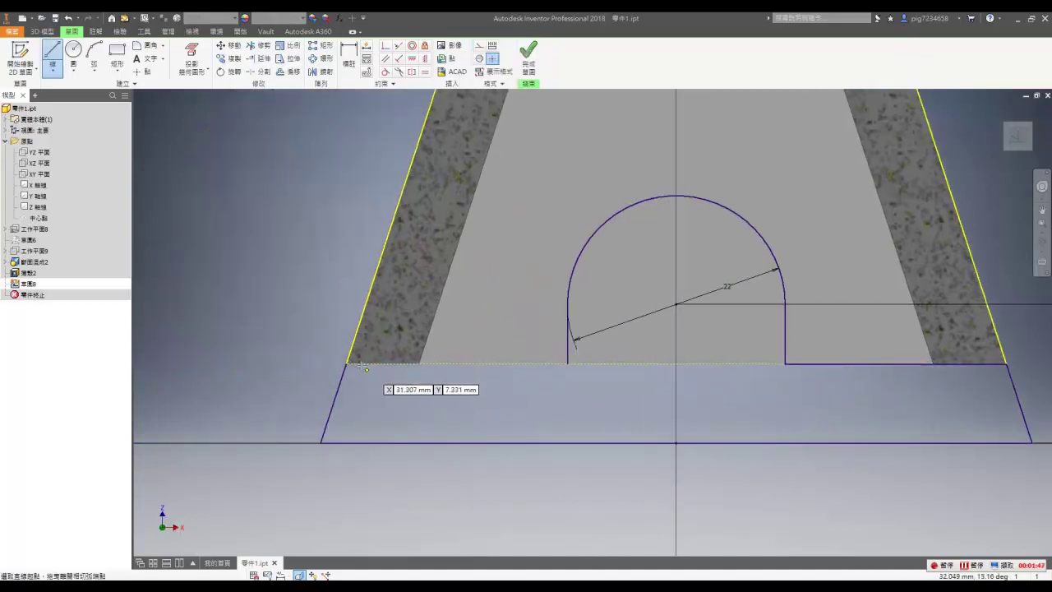
click(348, 363)
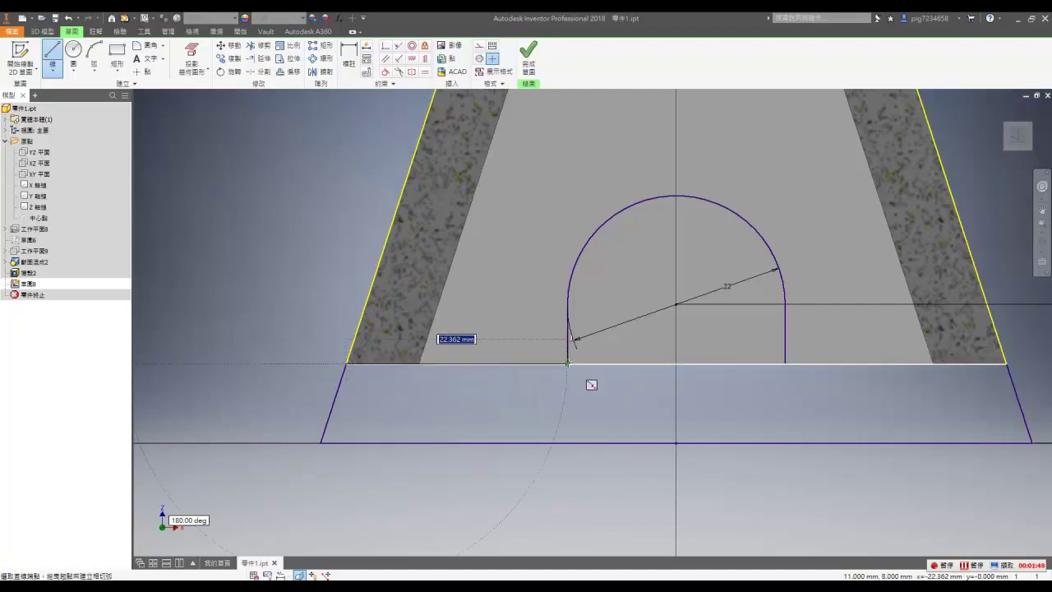
click(567, 363)
key(Escape)
key(e)
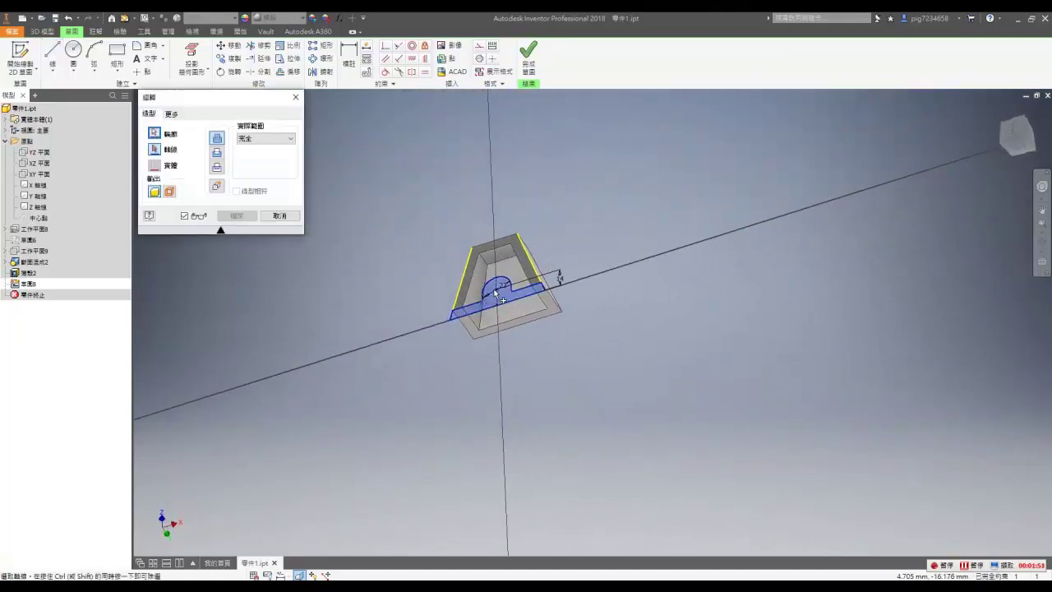
click(258, 139)
click(258, 170)
click(508, 249)
shift+middle_drag(509, 253, 342, 192)
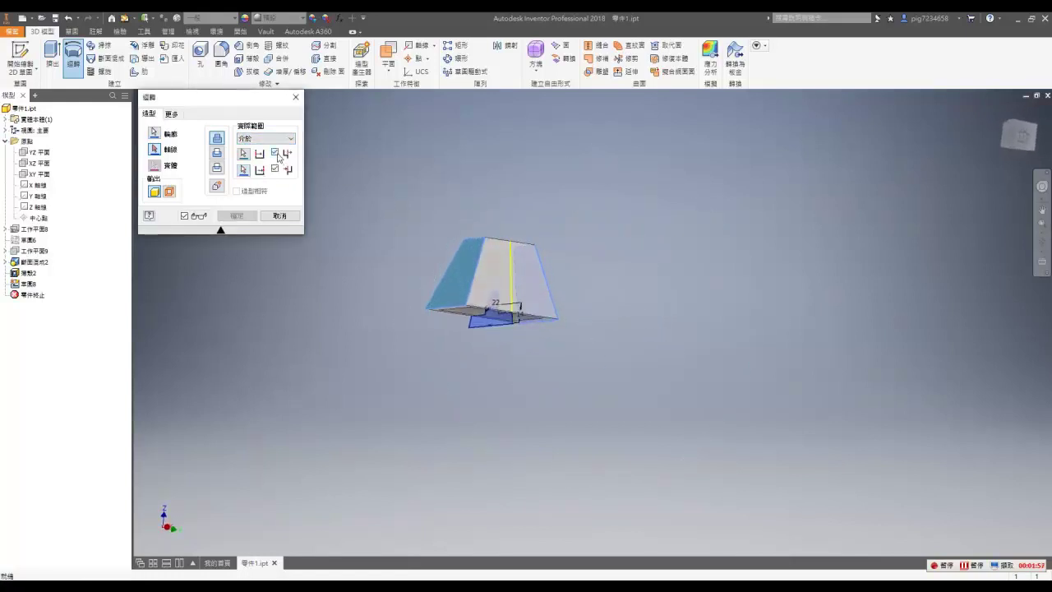
shift+middle_drag(460, 337, 548, 294)
scroll(441, 294, up, 3)
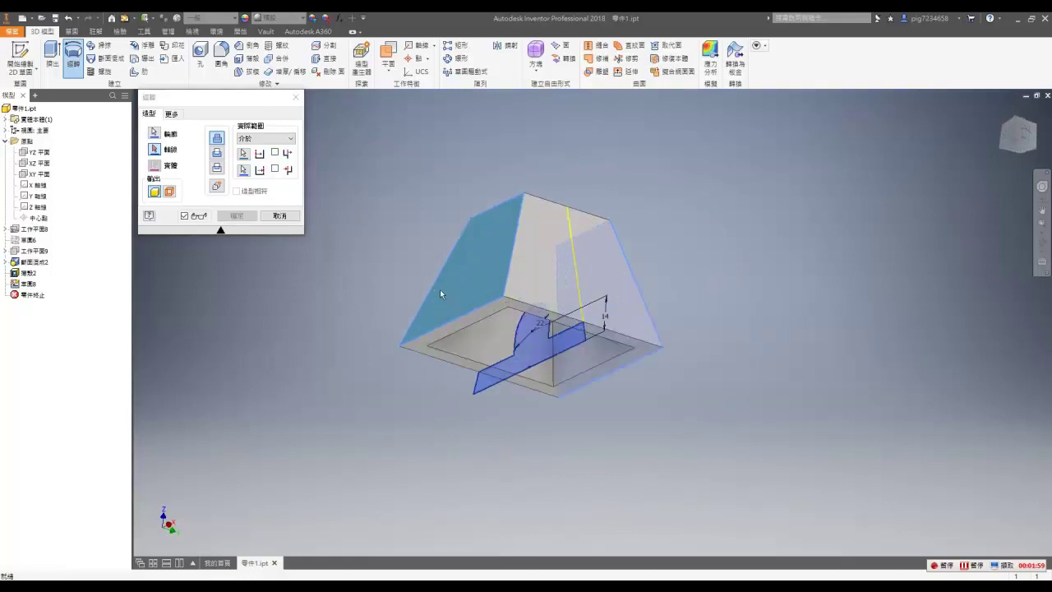
key(Escape)
Extrude the arch and base profile between the shell's two opposite outer faces.
key(e)
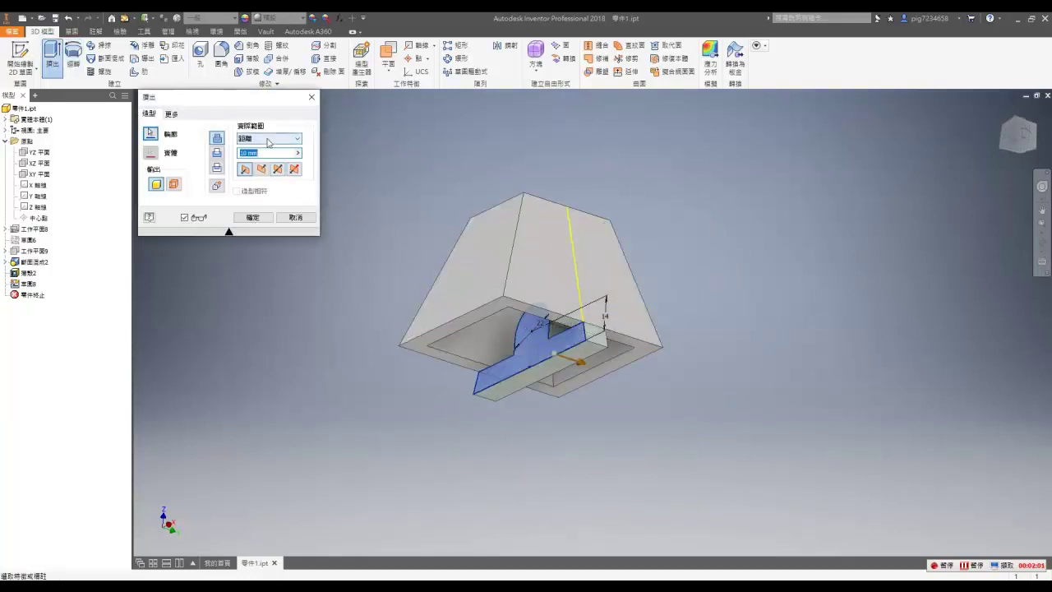
click(267, 141)
click(264, 174)
click(493, 284)
shift+middle_drag(635, 334, 577, 373)
click(681, 326)
click(253, 216)
Fillet the two inner edges where the arched rib meets the base with a 3 mm radius.
key(f)
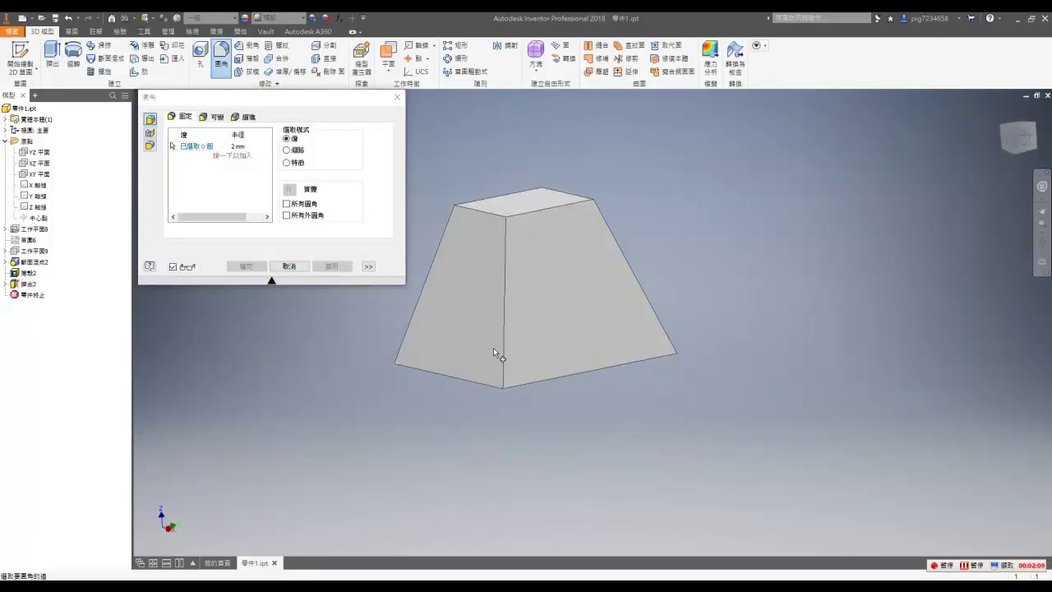
click(497, 353)
click(488, 344)
shift+middle_drag(497, 351, 638, 367)
click(244, 146)
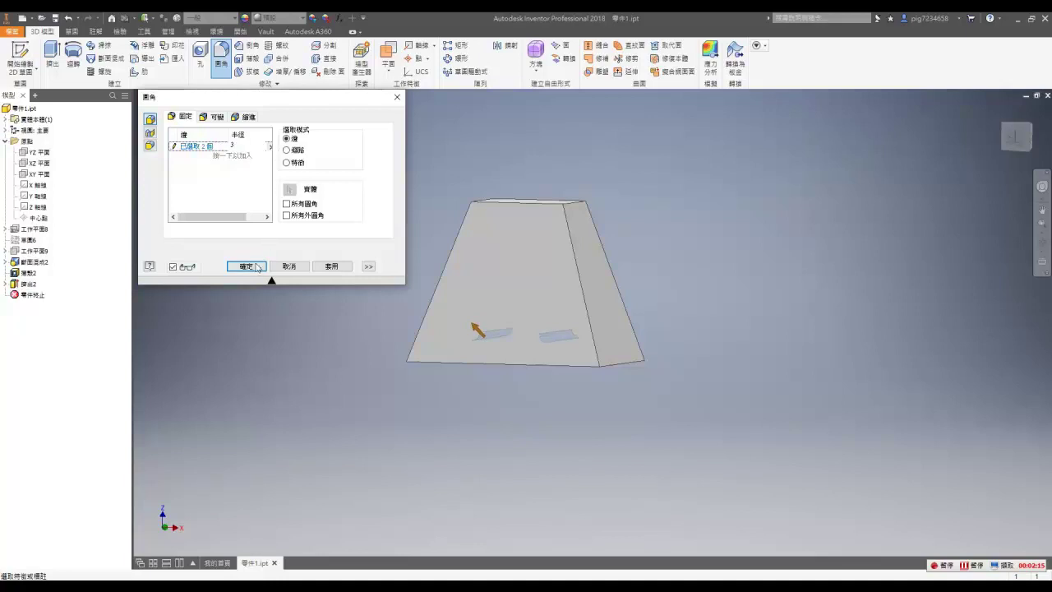
click(254, 267)
Start a new sketch on the bottom face of the tapered body.
shift+middle_drag(530, 390, 564, 293)
key(s)
click(565, 295)
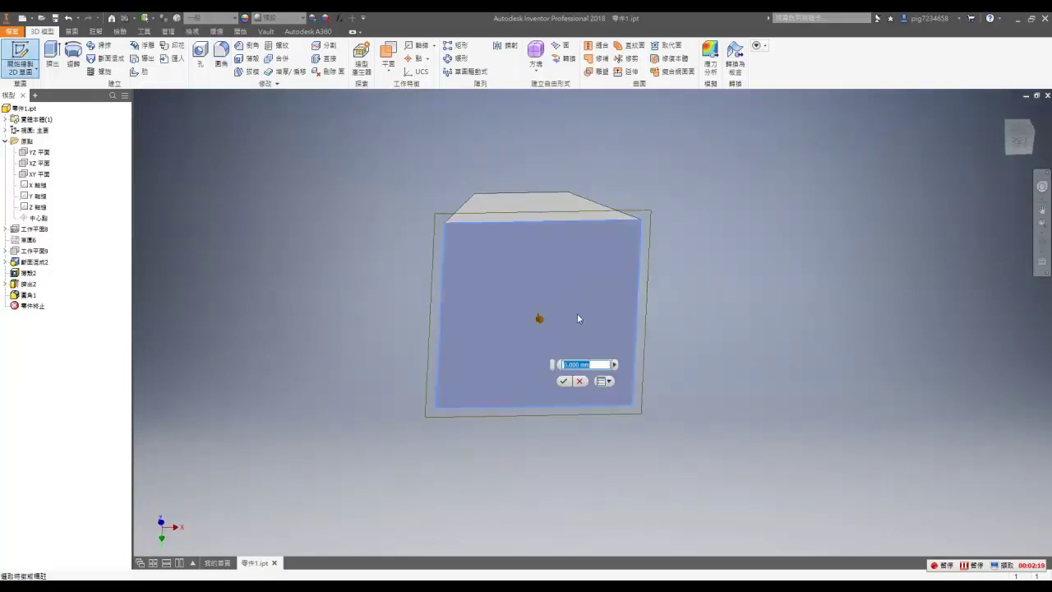
click(578, 314)
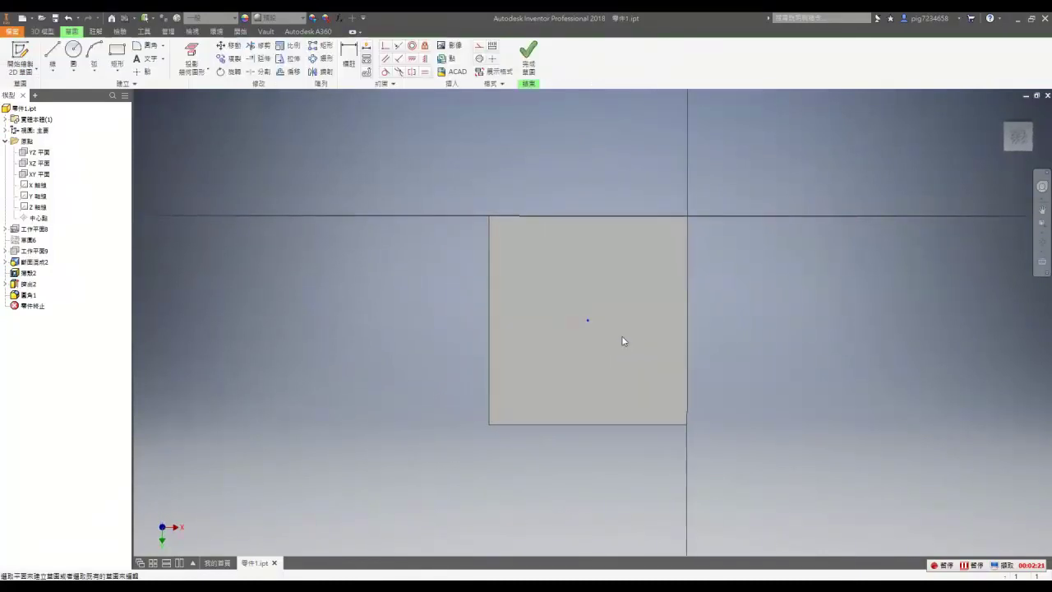
Draw a rectangle about 50 mm high on the bottom face and center it on the face's center point in both directions.
click(117, 51)
click(457, 237)
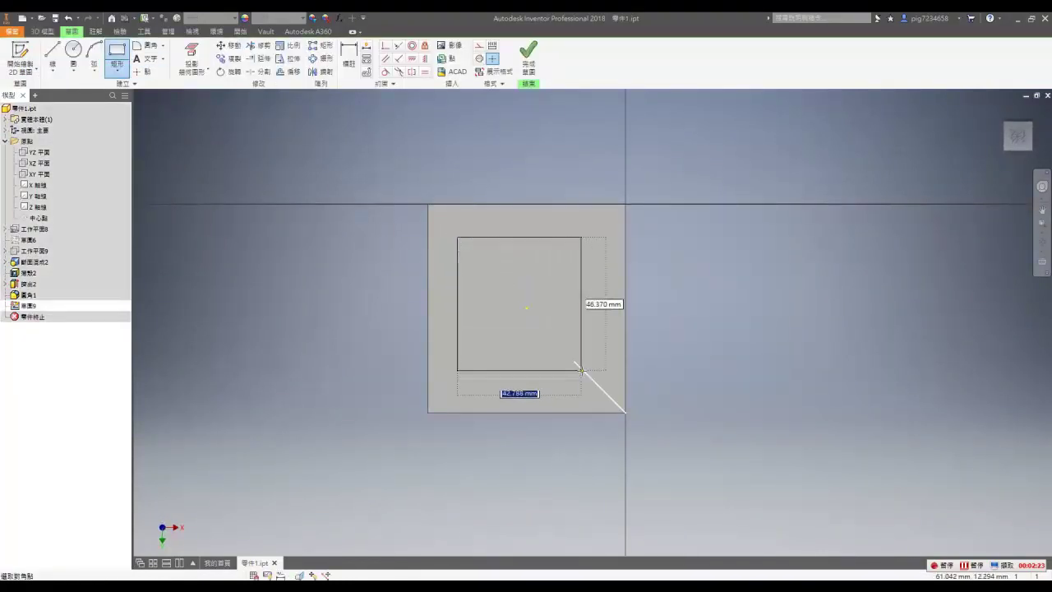
click(605, 376)
key(Escape)
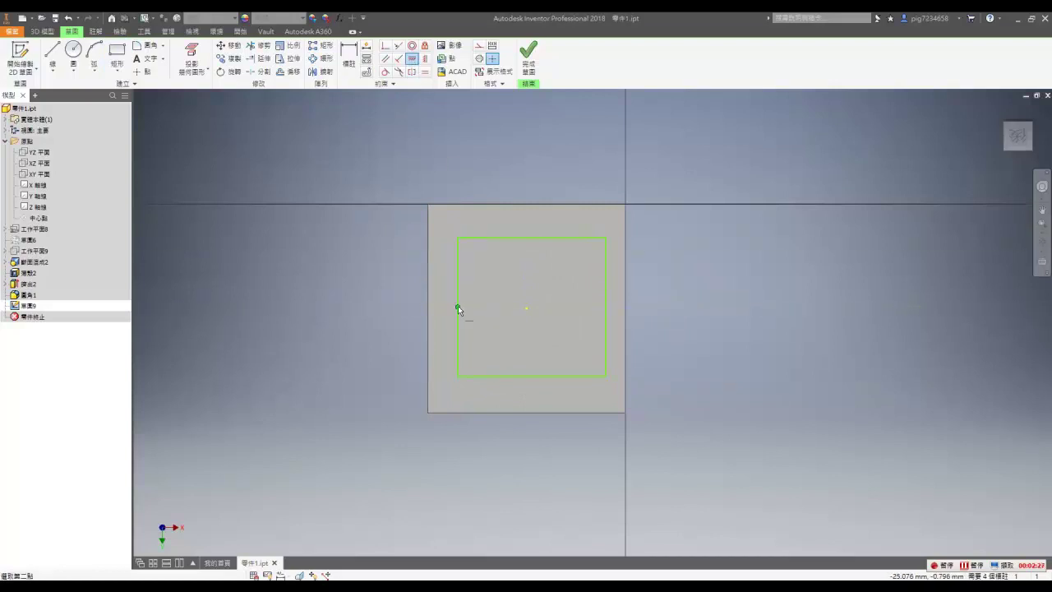
click(525, 309)
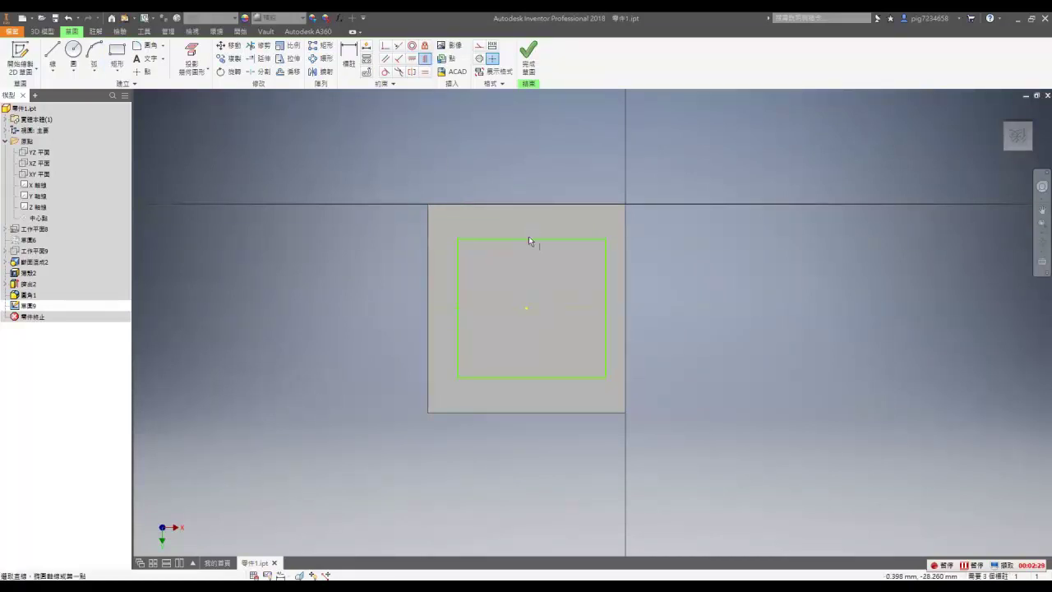
click(525, 308)
key(d)
click(549, 413)
click(548, 426)
key(Escape)
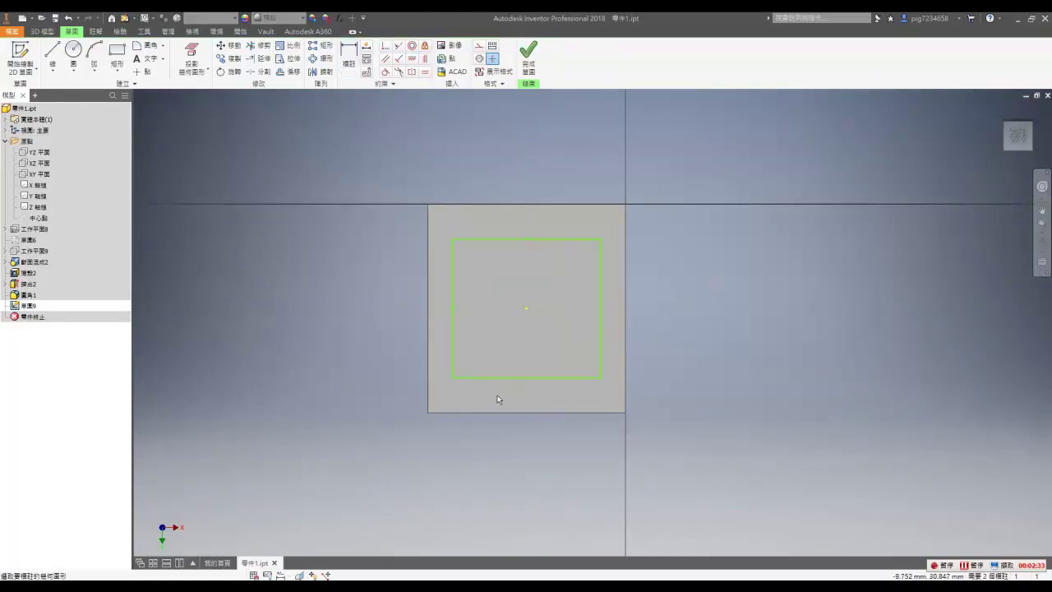
key(d)
click(426, 410)
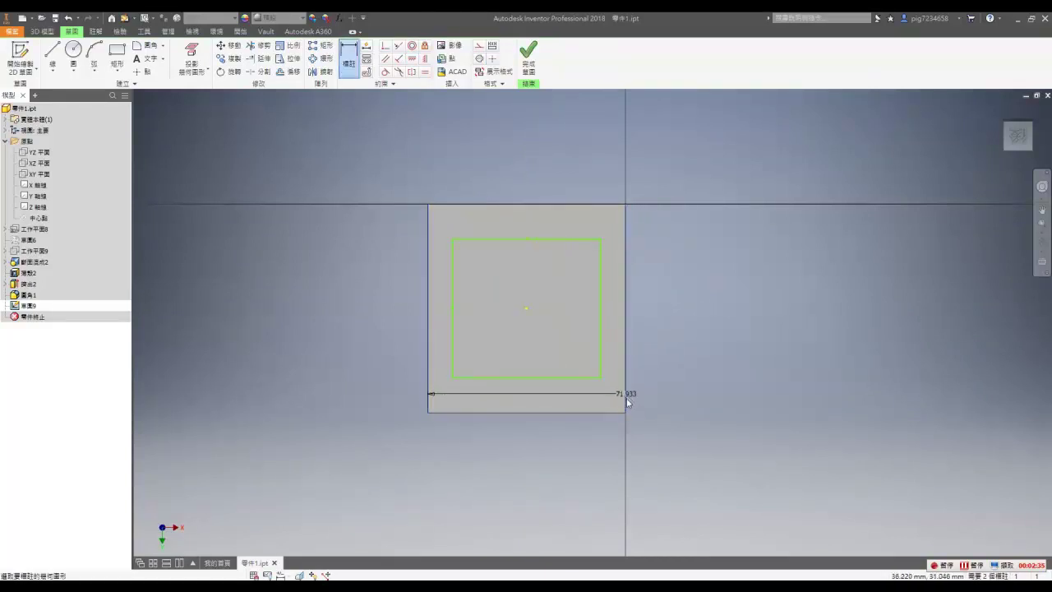
key(Escape)
key(d)
middle_drag(601, 392, 597, 393)
drag(597, 393, 574, 407)
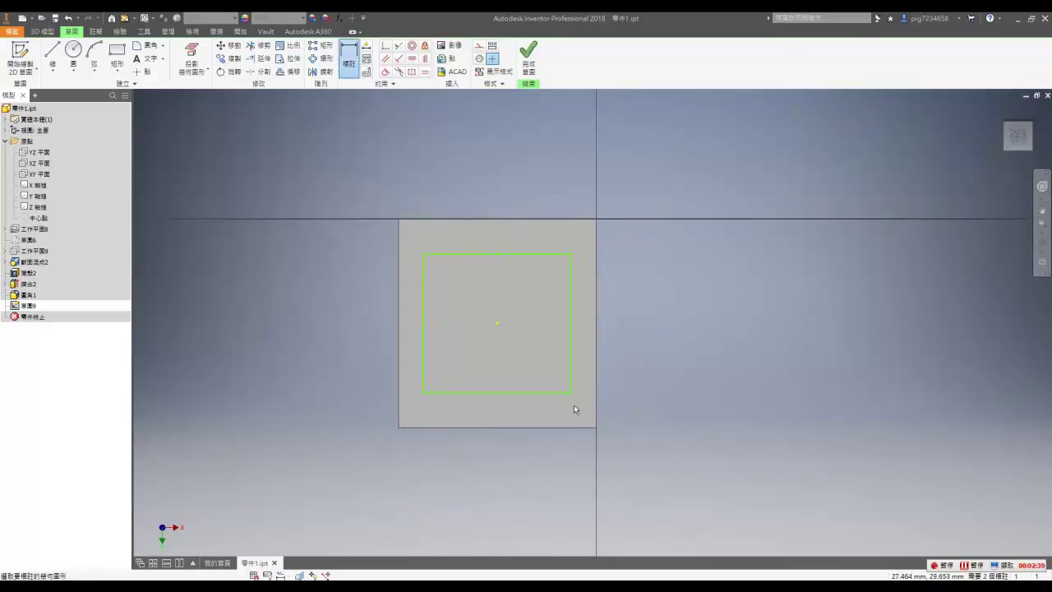
Project the cavity's two opposite vertical edges into the sketch and convert them to construction lines.
mouse_move(564, 404)
shift+middle_down()
mouse_move(573, 479)
mouse_move(552, 348)
mouse_move(559, 283)
shift+middle_up()
click(1017, 144)
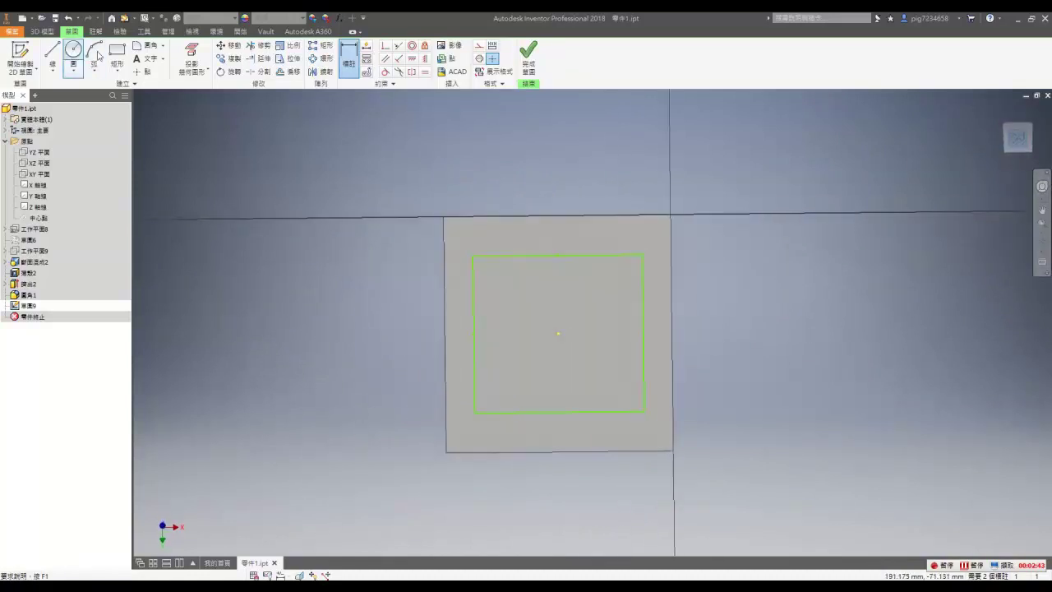
click(191, 58)
click(505, 317)
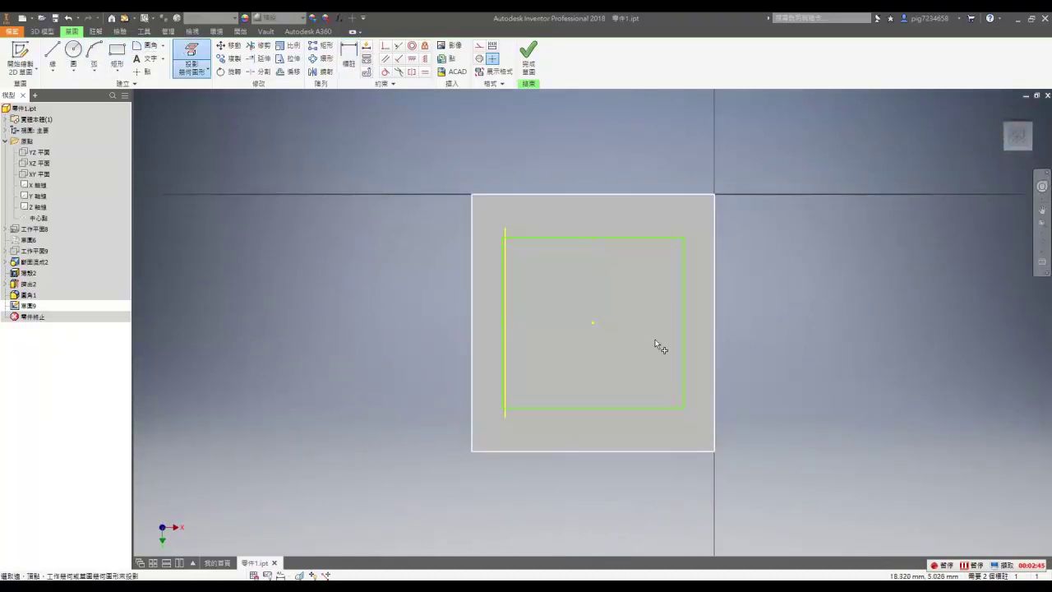
click(680, 346)
key(Escape)
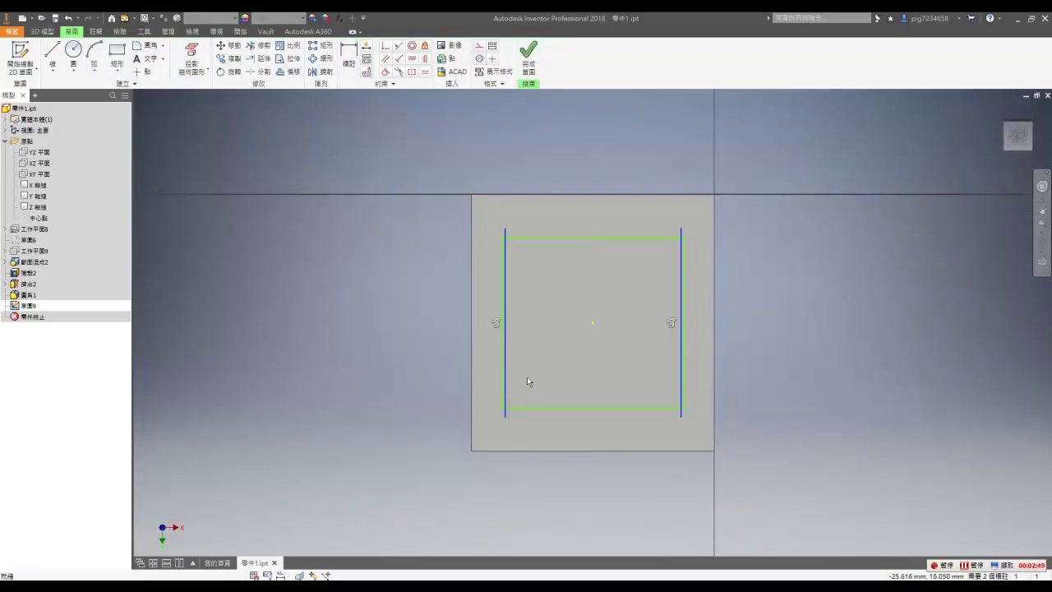
right_click(505, 377)
click(548, 376)
click(627, 460)
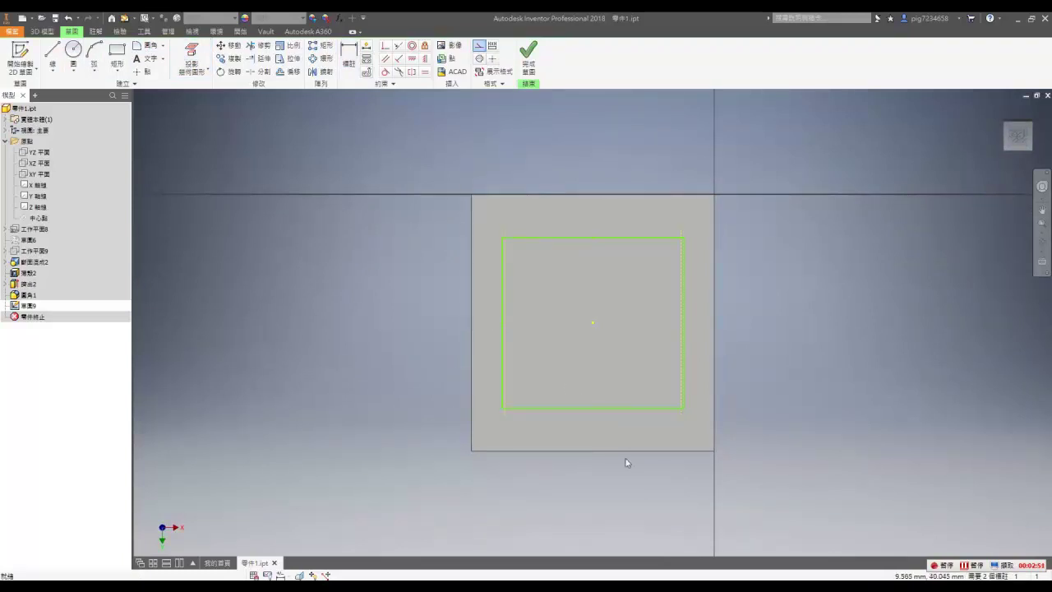
Add a driven dimension between the two projected construction lines.
middle_drag(627, 460, 608, 422)
key(d)
click(655, 366)
click(617, 457)
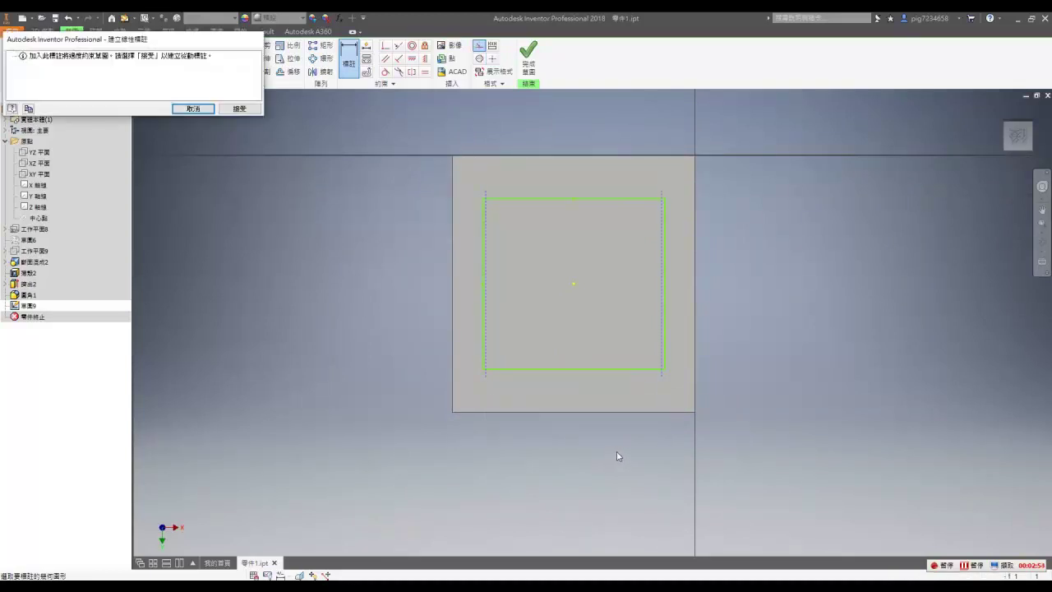
click(239, 108)
key(Escape)
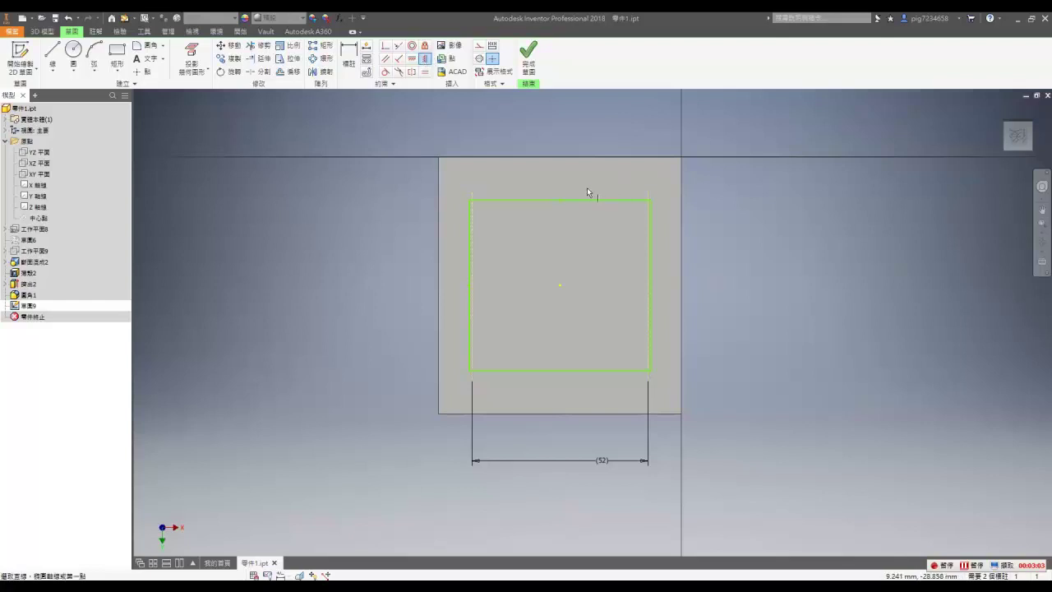
Set the rectangle's width to 30 mm.
key(d)
key(d)
click(563, 437)
text(030)
key(Return)
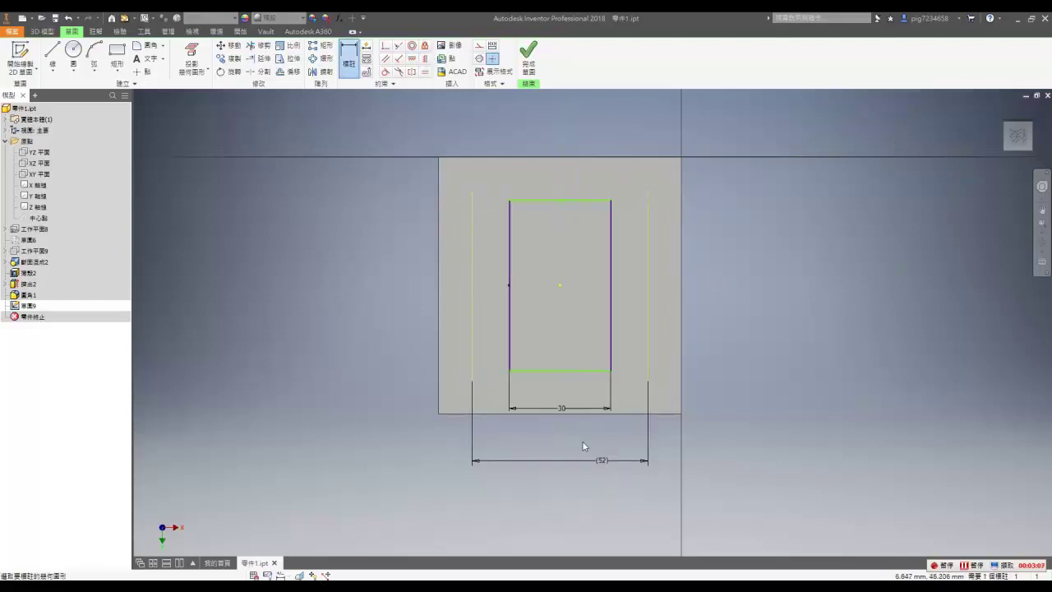
Set the rectangle's height to 36 mm.
click(611, 340)
click(730, 336)
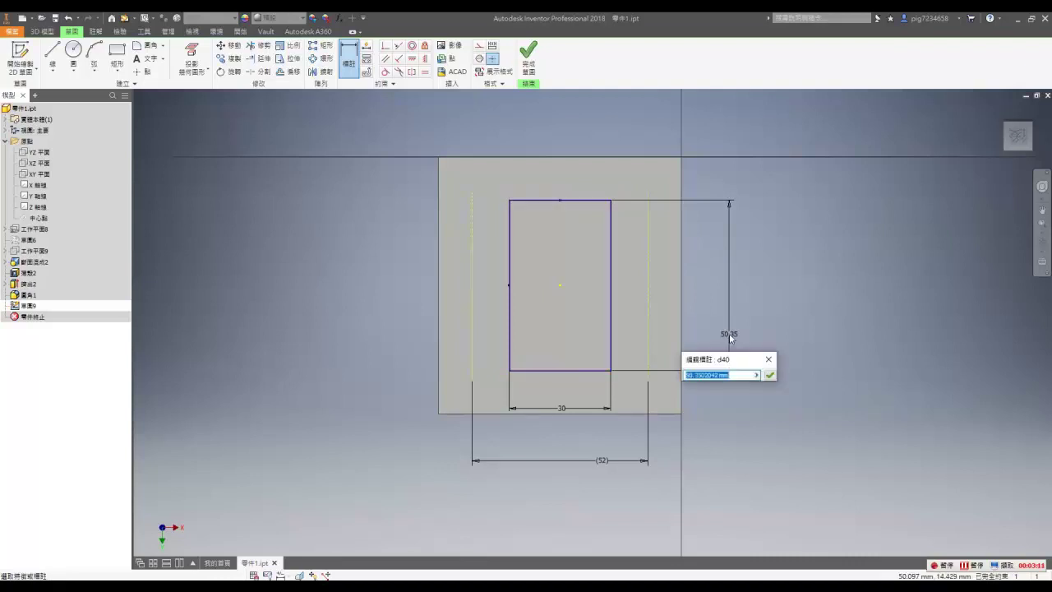
text(36)
key(Return)
Extrude the rectangle as a cut from the bottom face up to the next face, opening into the cavity.
key(e)
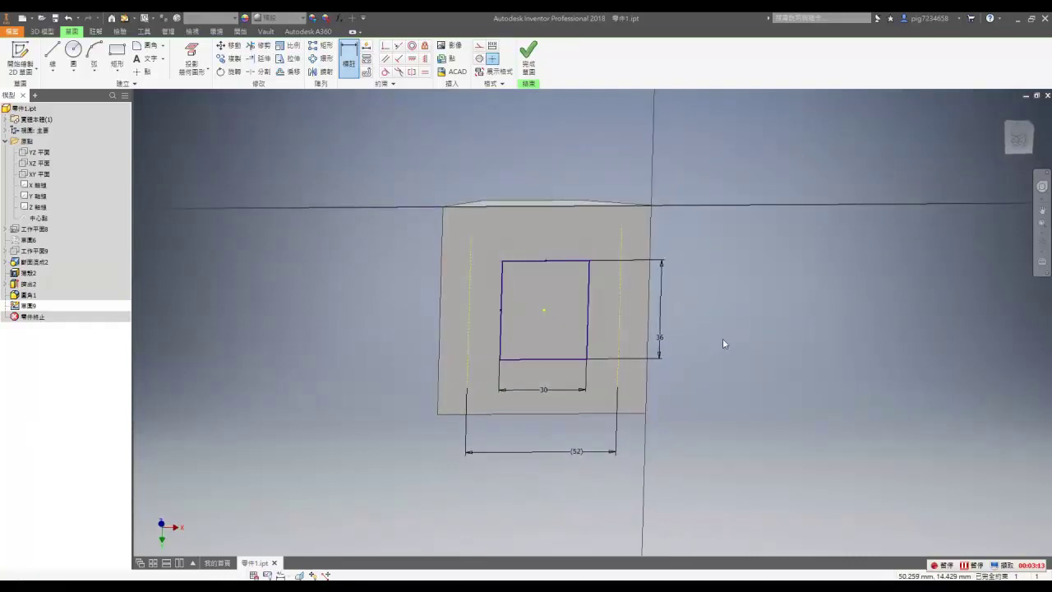
click(269, 138)
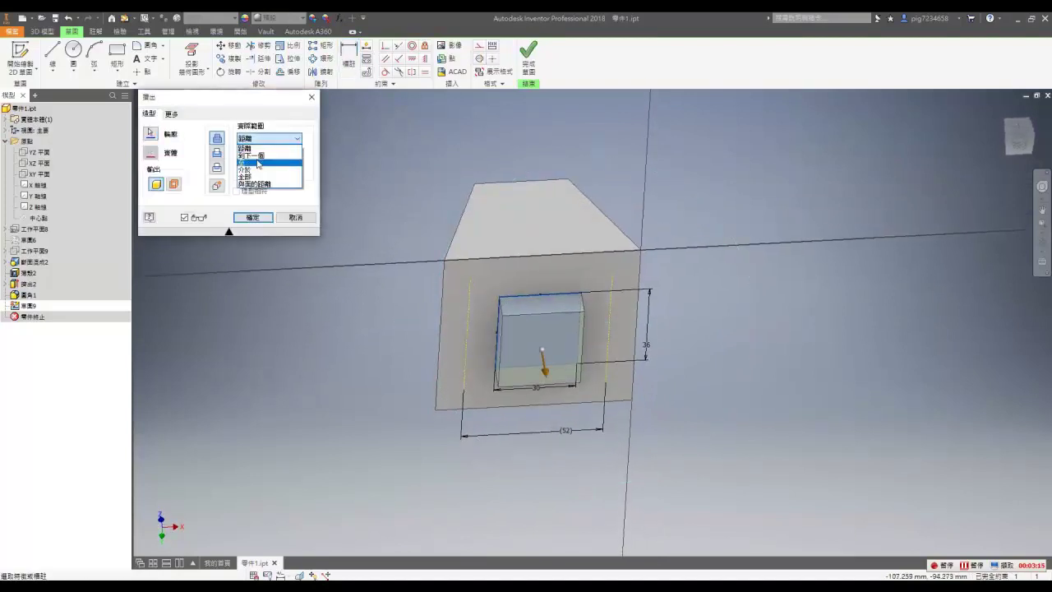
click(258, 157)
shift+middle_drag(613, 360, 577, 291)
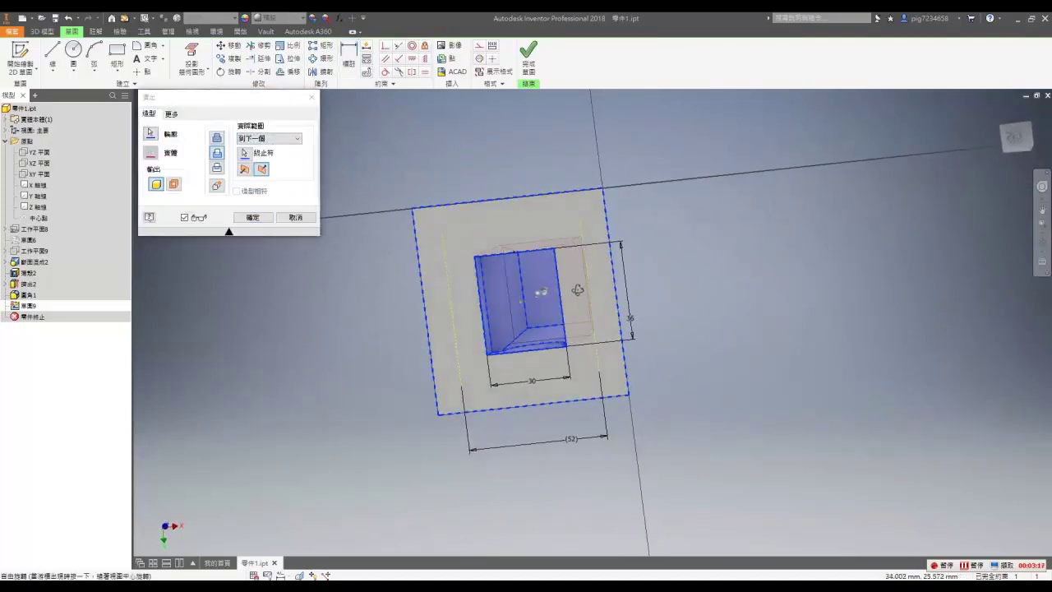
shift+middle_drag(589, 331, 635, 405)
click(252, 217)
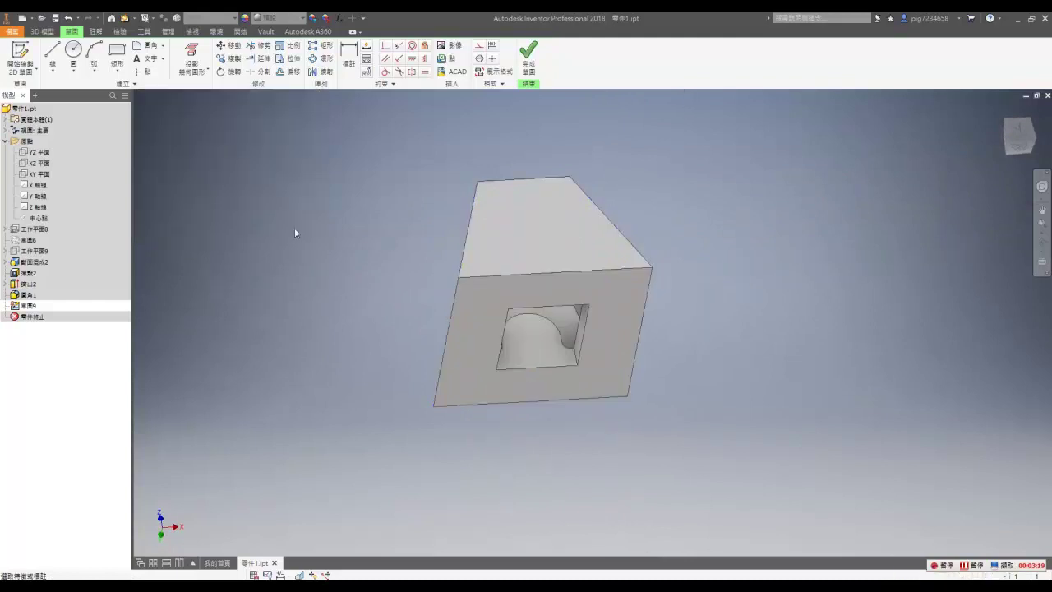
Start a sketch on the bottom face, project the face's outline, and convert the rectangular opening's projected edges to construction lines.
shift+middle_drag(664, 295, 615, 308)
click(608, 304)
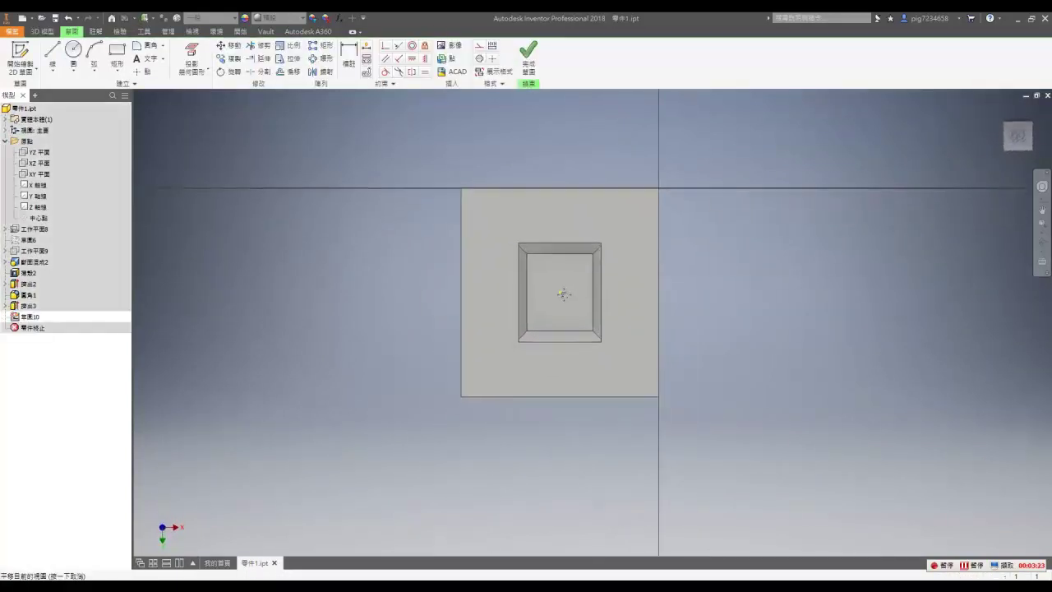
click(192, 51)
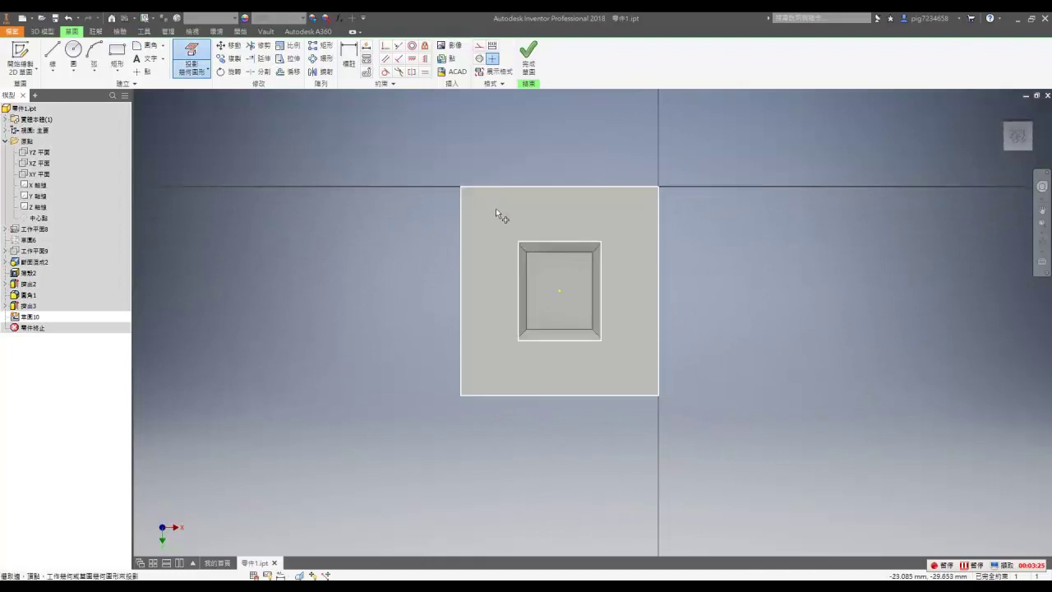
click(496, 208)
key(Escape)
drag(619, 356, 502, 210)
right_click(547, 243)
click(600, 250)
Draw a rectangle about 68 mm square just inside the face outline and center it on the face's center point in both directions.
click(117, 51)
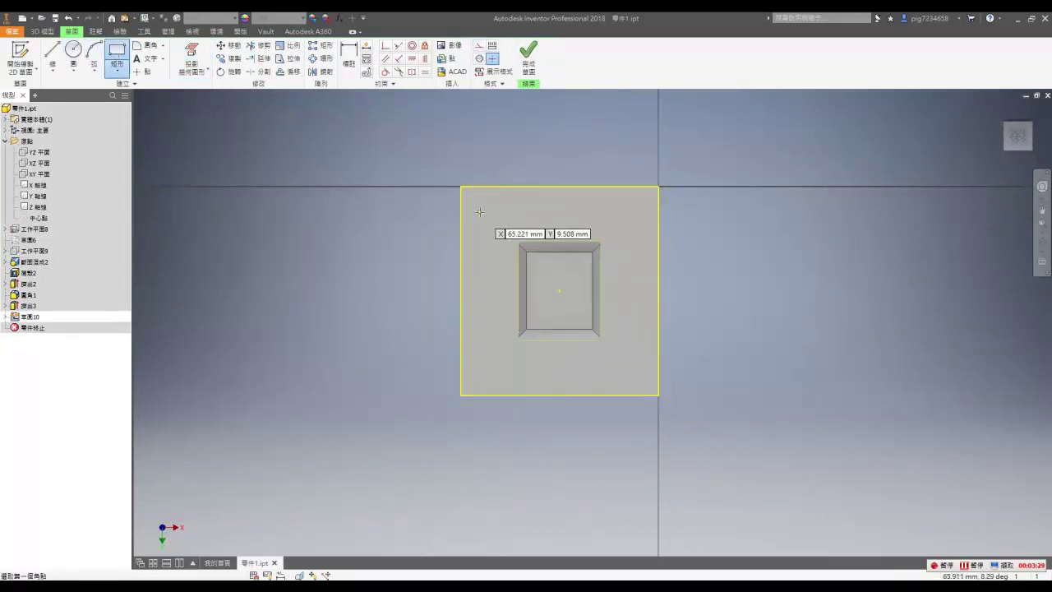
click(465, 196)
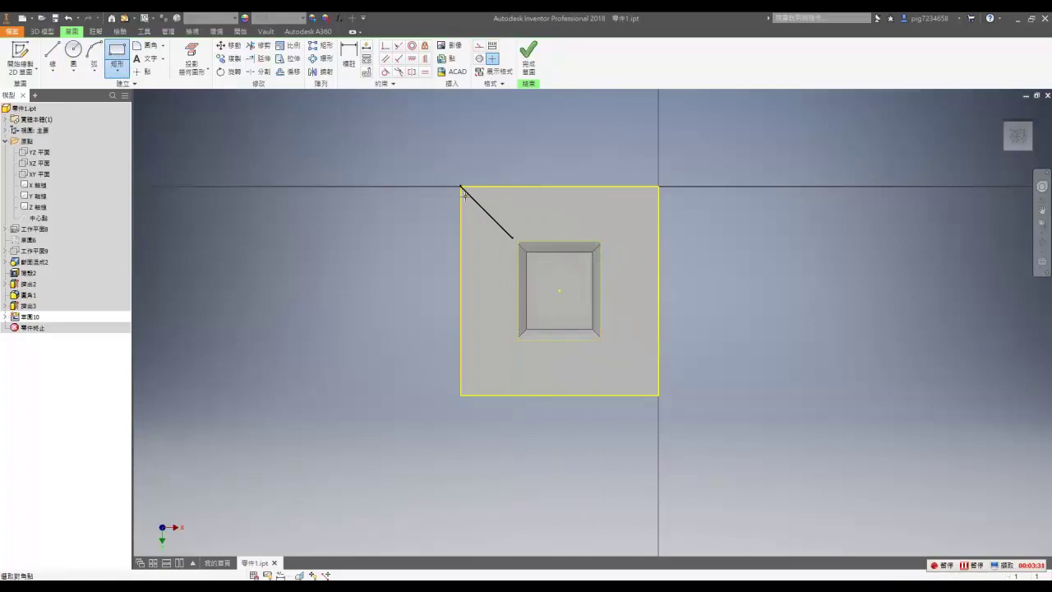
click(654, 383)
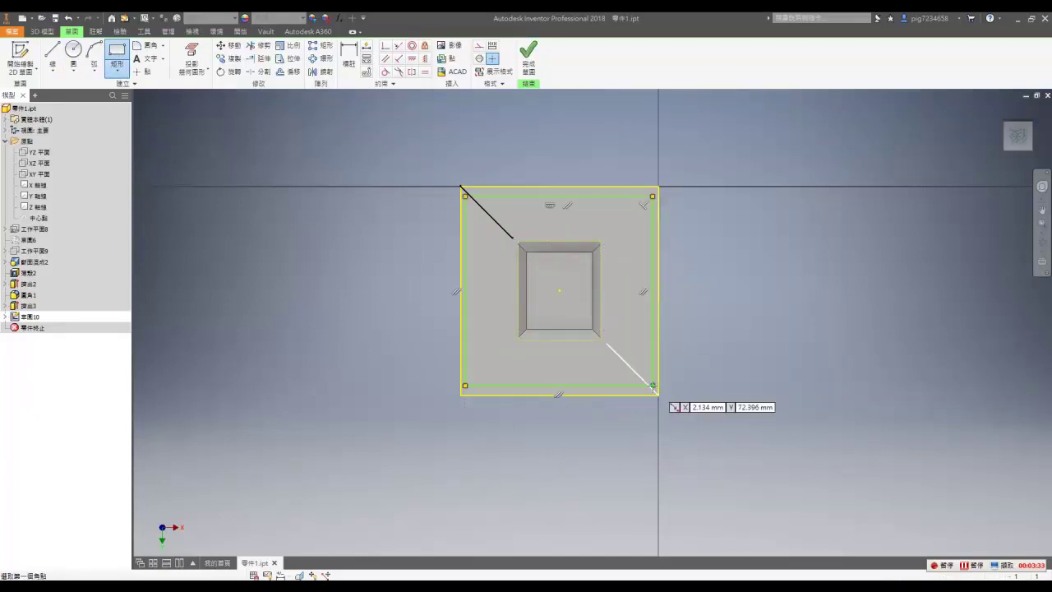
key(Escape)
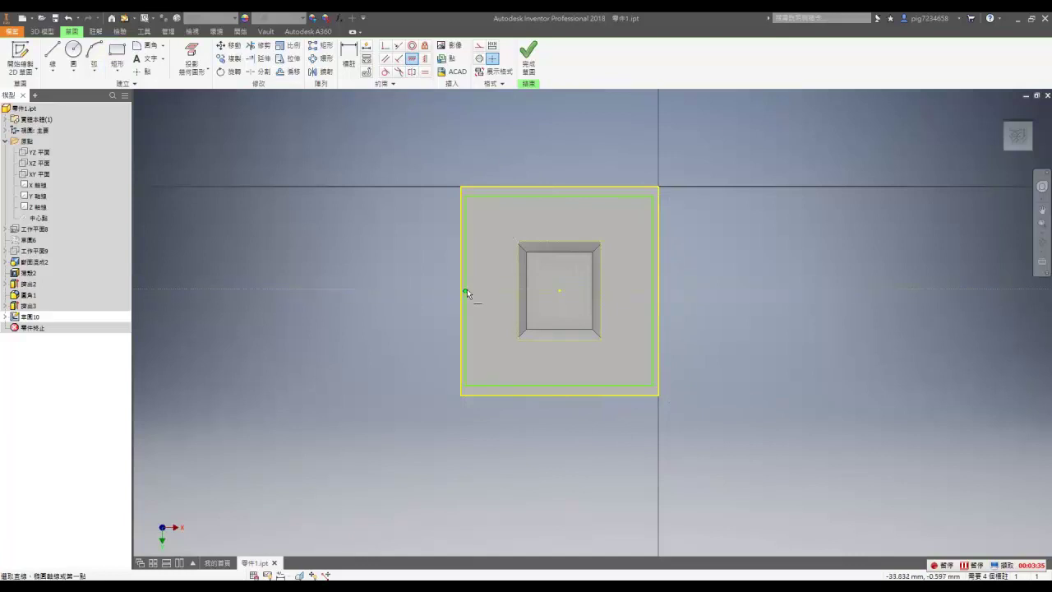
click(558, 291)
click(558, 291)
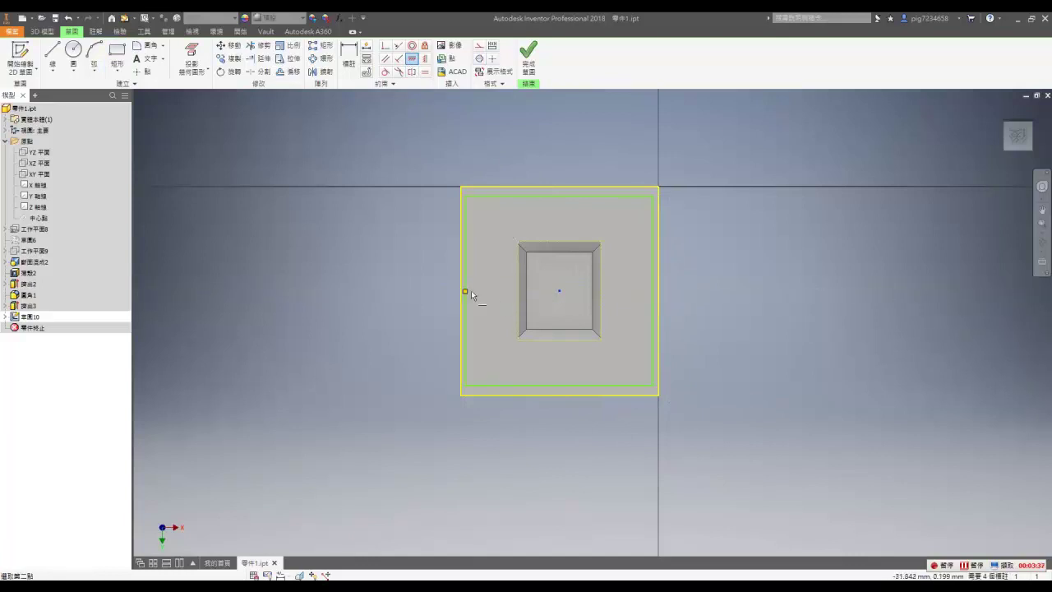
click(559, 196)
click(560, 290)
key(Escape)
Set the new rectangle's width to 68 mm and its height to 72 mm.
middle_drag(581, 300, 545, 303)
click(1024, 132)
key(d)
click(710, 423)
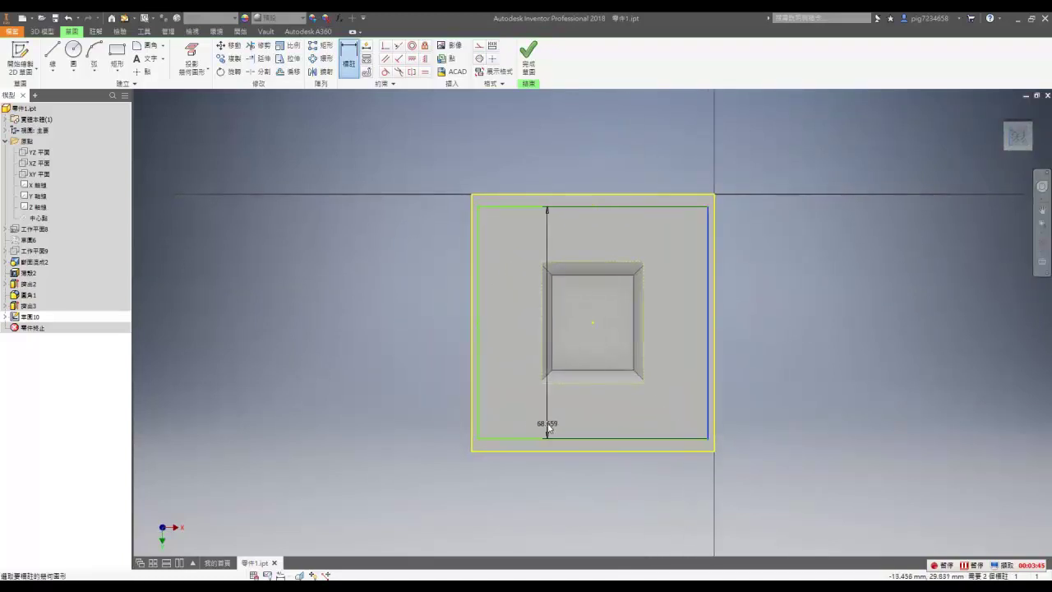
click(553, 439)
click(558, 505)
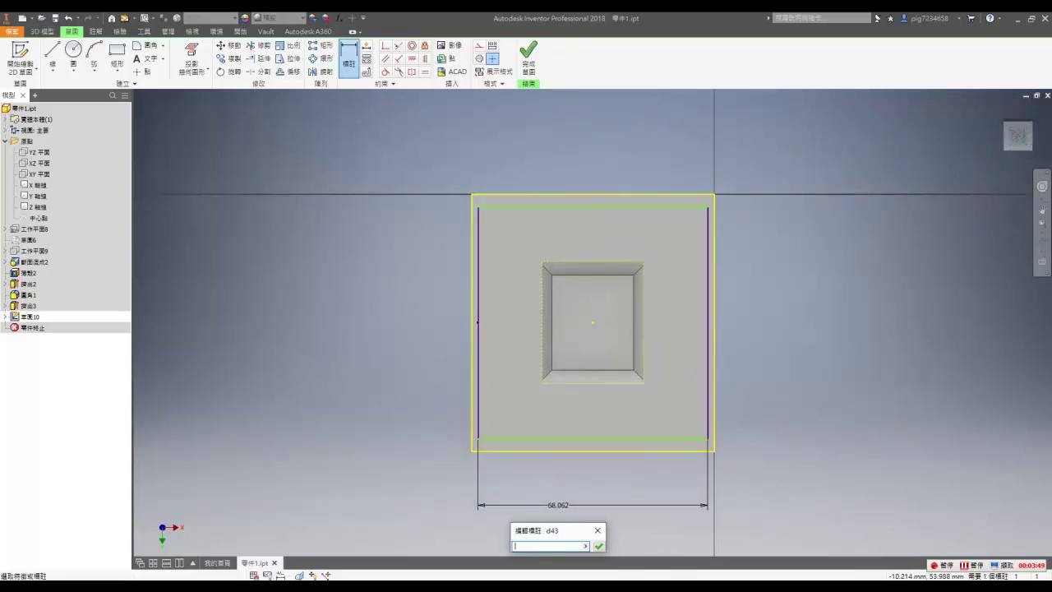
text(68)
key(Return)
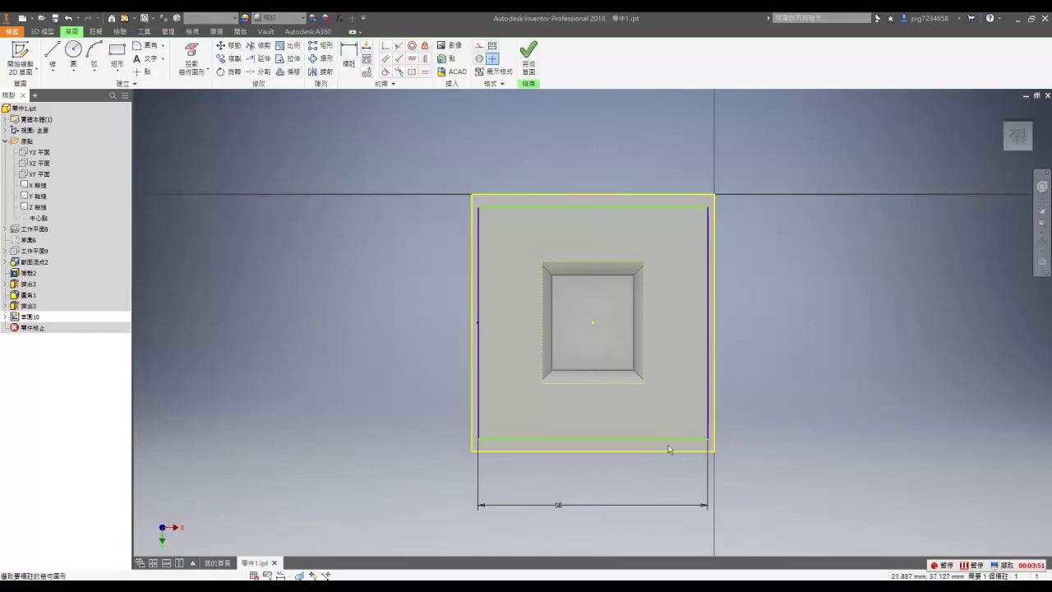
click(708, 432)
click(836, 415)
text(72)
key(Return)
Extrude the band between the face outline and the rectangle as a cut with the extent set to All.
key(e)
scroll(582, 241, down, 5)
click(630, 257)
scroll(505, 218, up, 5)
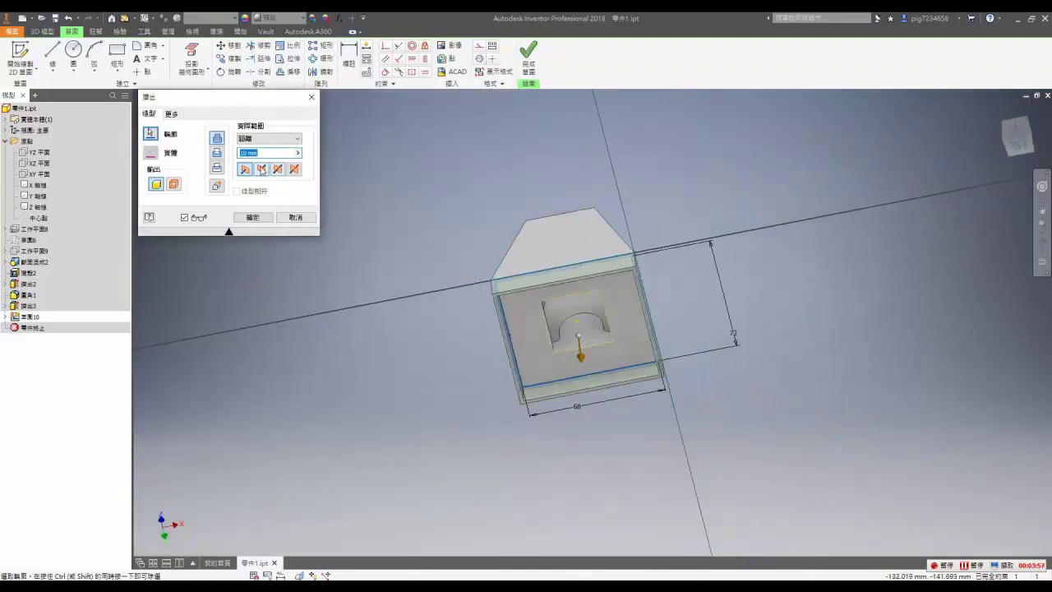
click(261, 169)
click(280, 138)
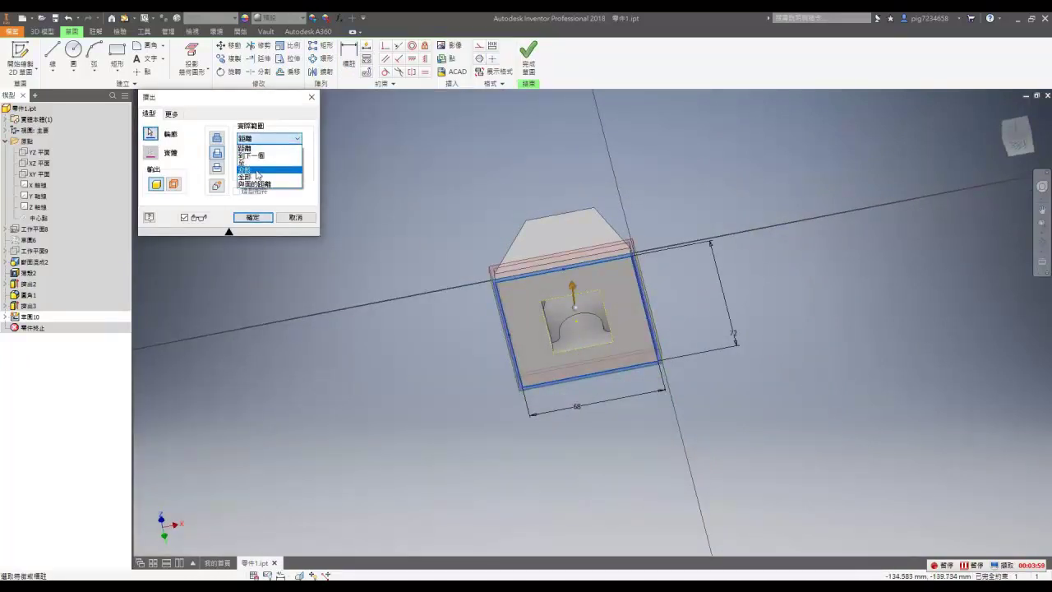
click(257, 171)
click(274, 140)
click(259, 170)
click(266, 140)
click(268, 177)
shift+middle_drag(563, 280, 552, 423)
click(257, 218)
Create a work plane offset from the XZ plane by half of 74 mm on the negative side.
click(1002, 112)
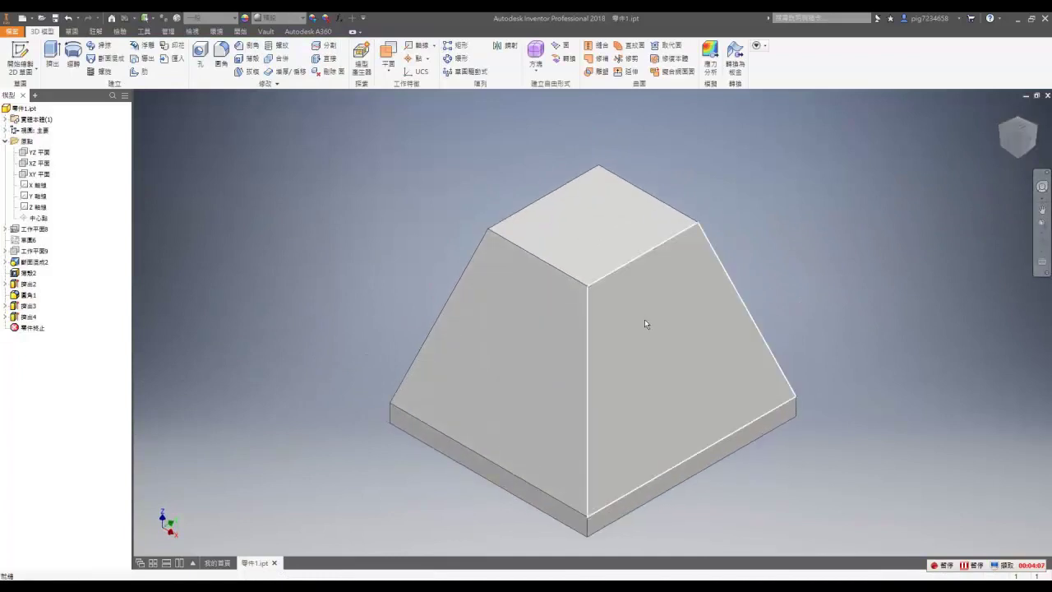
middle_drag(646, 322, 641, 269)
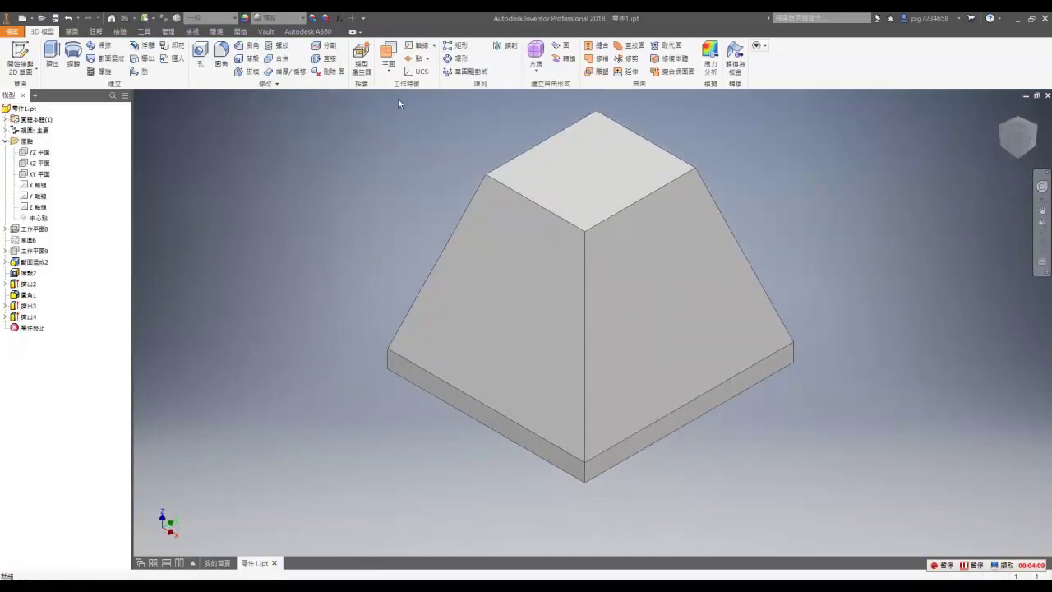
click(388, 53)
click(39, 162)
drag(526, 145, 402, 213)
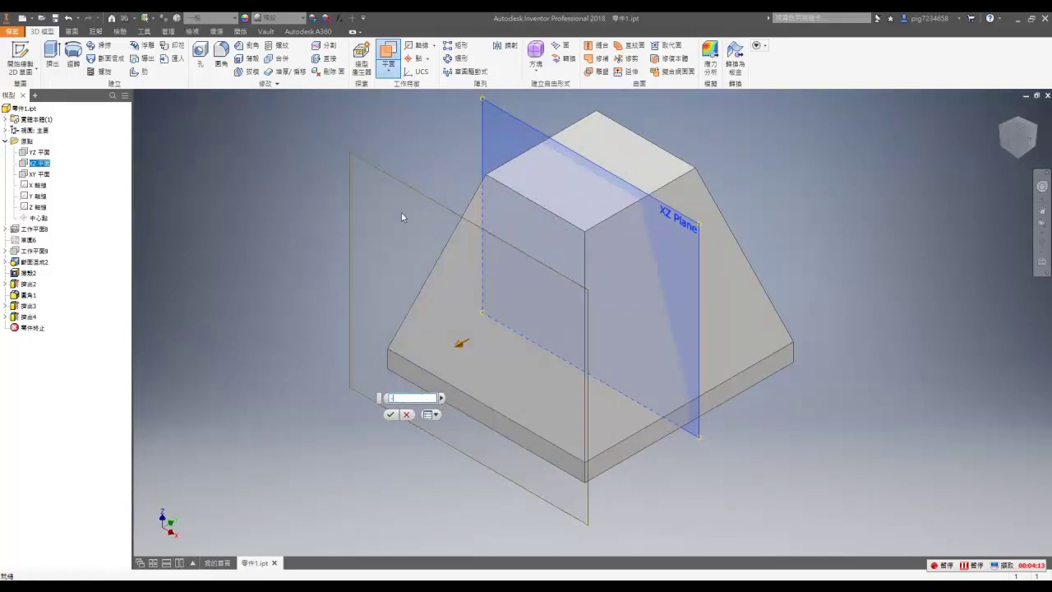
text(-74)
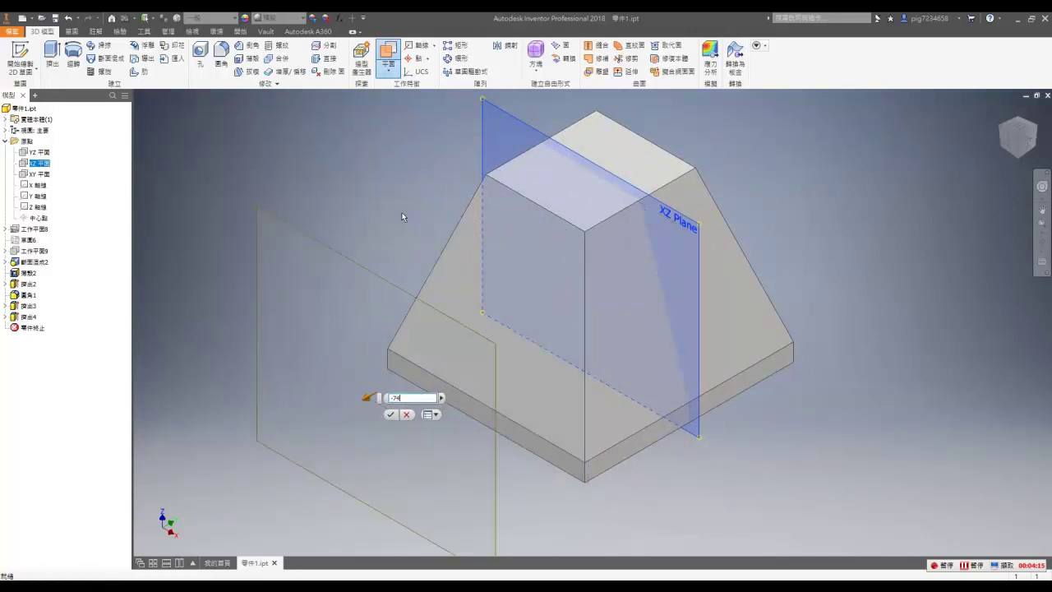
key(Return)
Start a sketch on the new work plane, project the inner arch's arc, and draw a circle centered on it, 14 mm above the origin.
key(s)
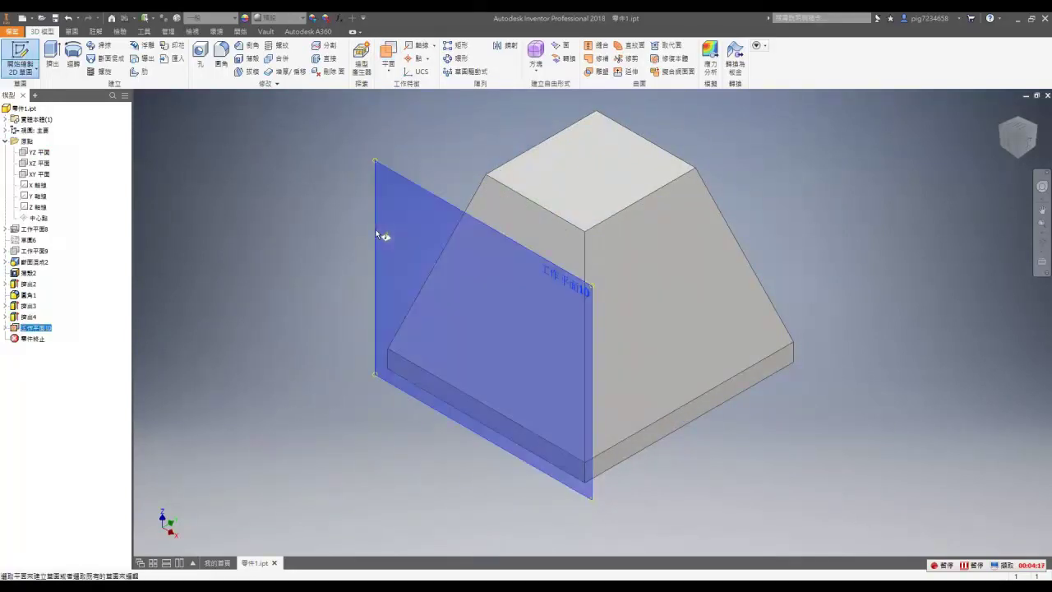
click(381, 235)
click(191, 56)
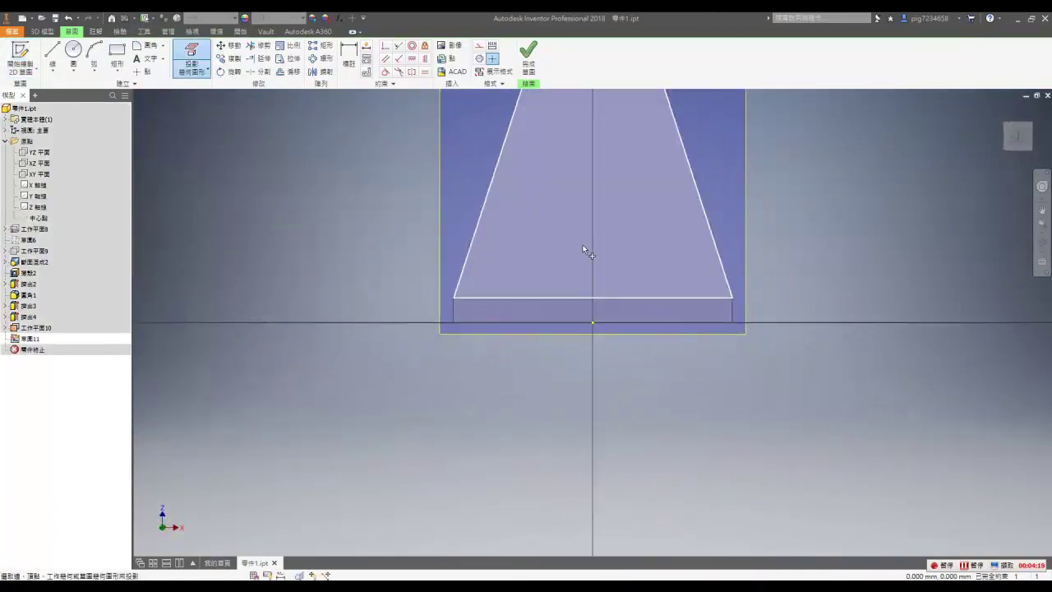
key(c)
click(591, 265)
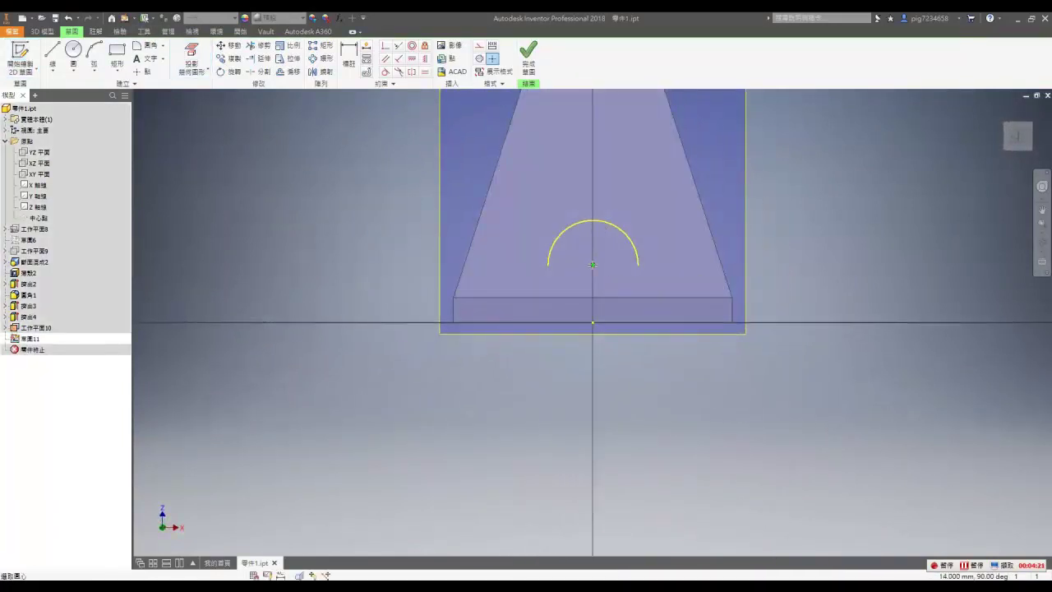
key(Return)
Extrude the circle to the next face of the body as a round boss and hide its work plane.
key(e)
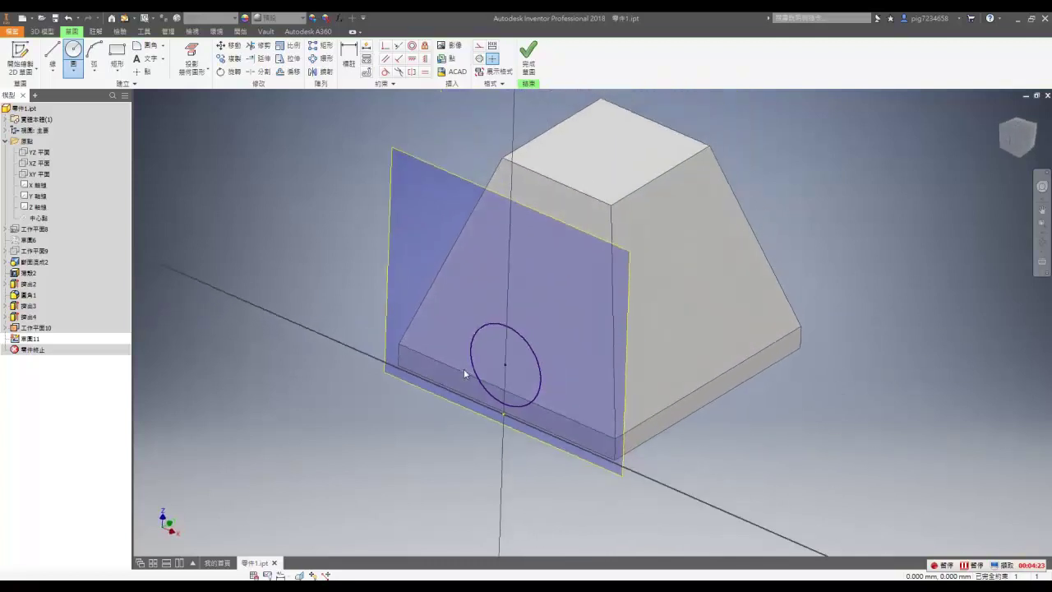
click(280, 138)
click(263, 156)
click(261, 220)
right_click(377, 238)
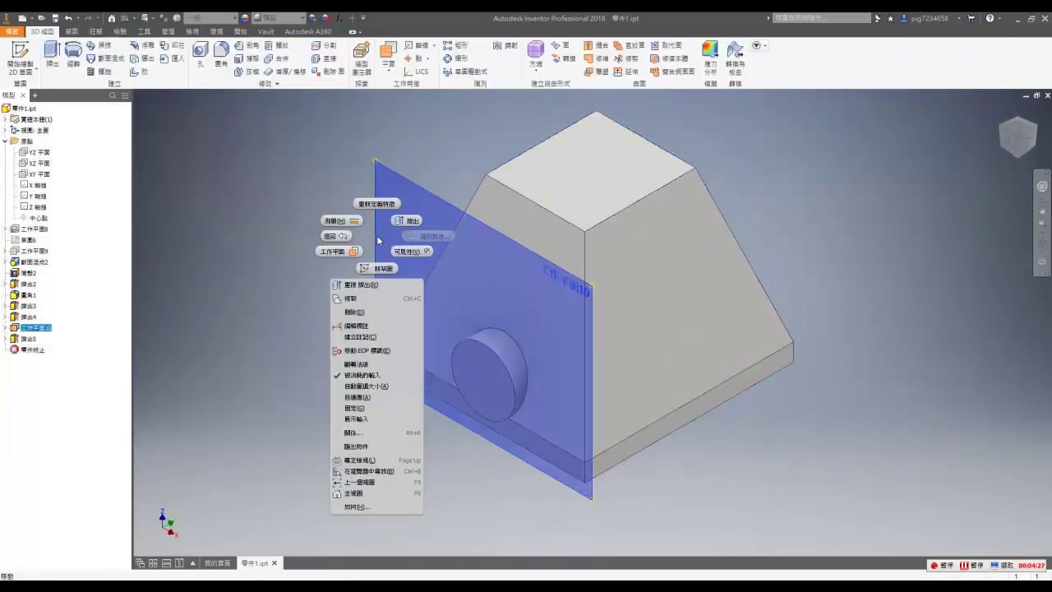
key(v)
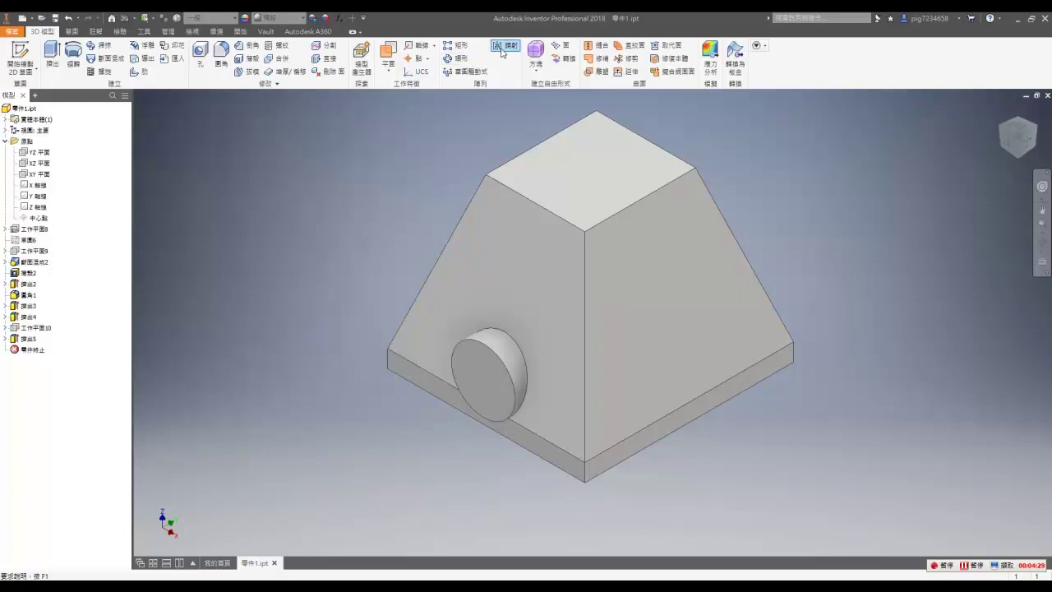
Mirror the round boss about the XZ plane and check the result on the opposite side.
click(504, 48)
click(261, 140)
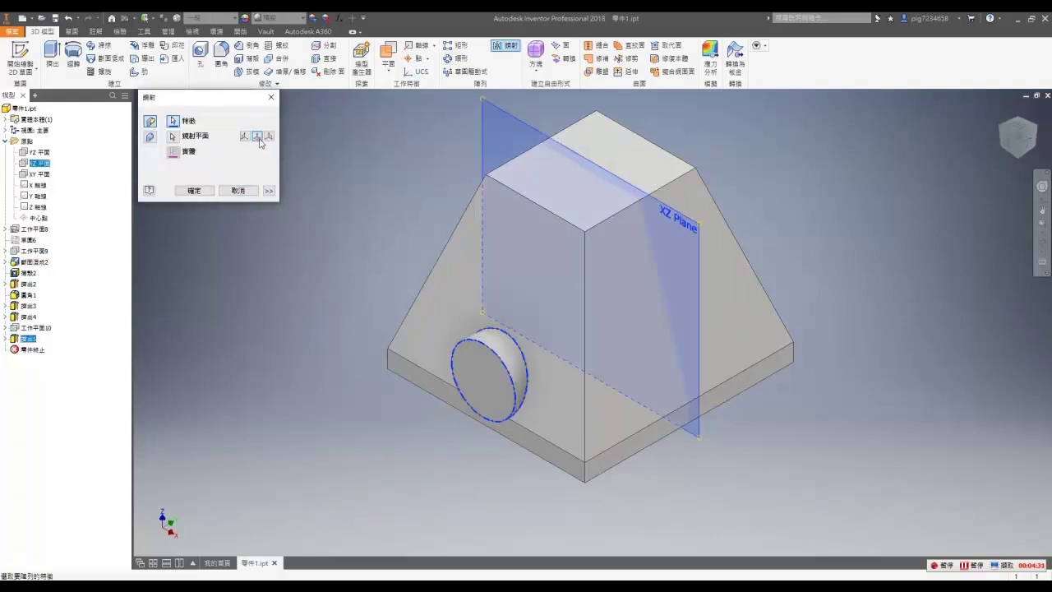
click(193, 189)
shift+middle_drag(375, 252, 575, 342)
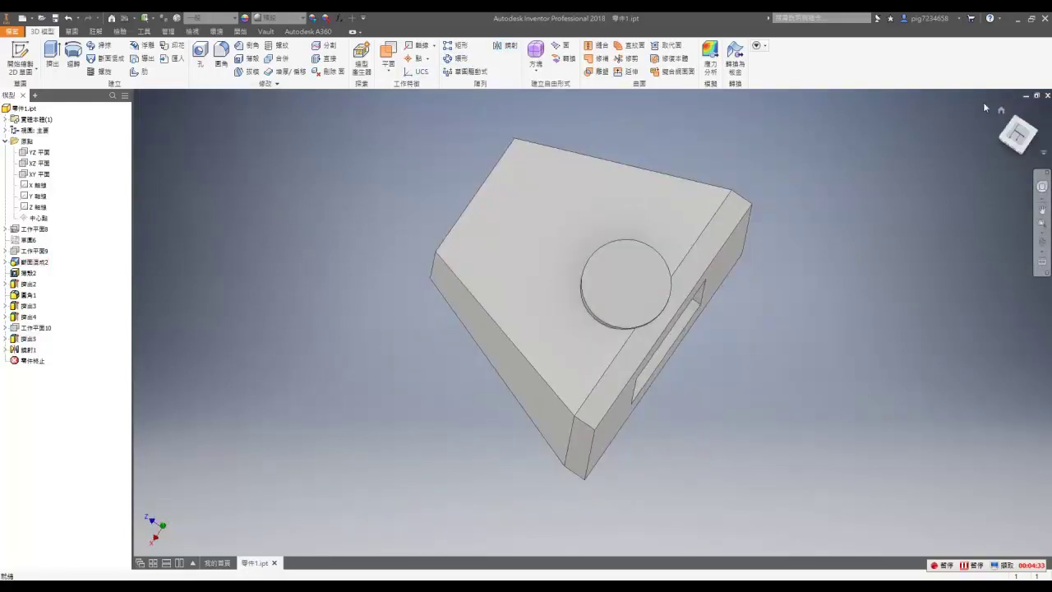
drag(999, 115, 493, 162)
shift+middle_drag(494, 163, 480, 164)
shift+middle_drag(600, 292, 751, 447)
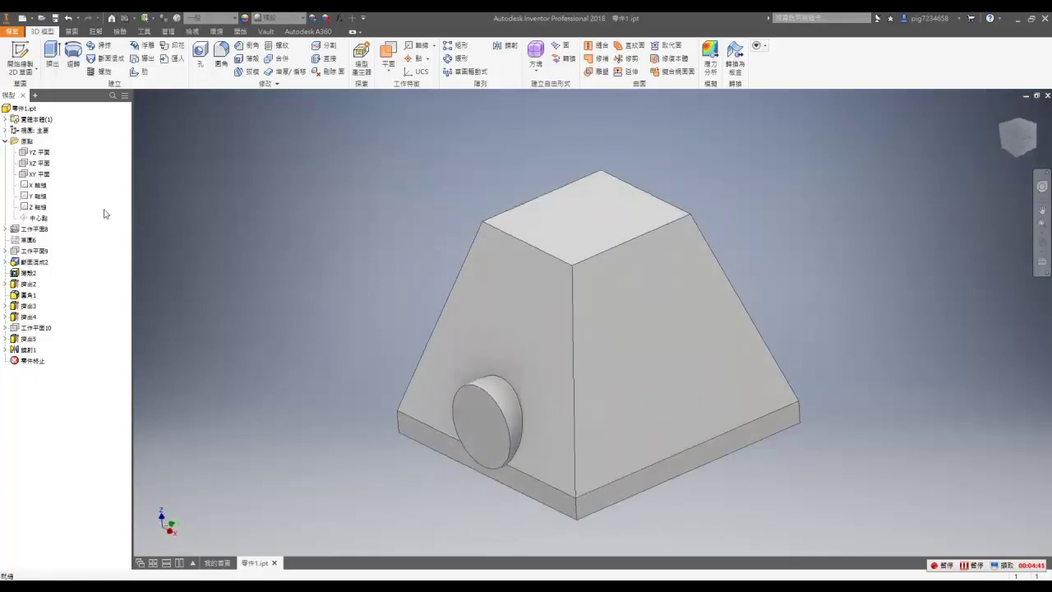
Start a sketch on the XZ plane and slice the body's graphics at the sketch plane.
click(38, 163)
key(Page_Up)
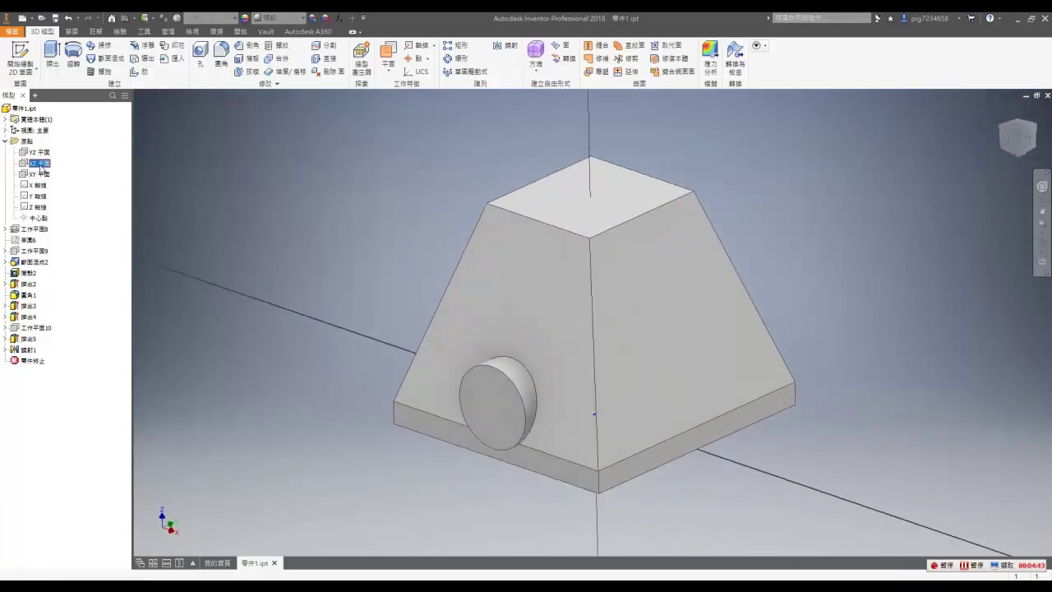
key(s)
middle_drag(470, 276, 381, 461)
scroll(381, 461, down, 3)
key(F7)
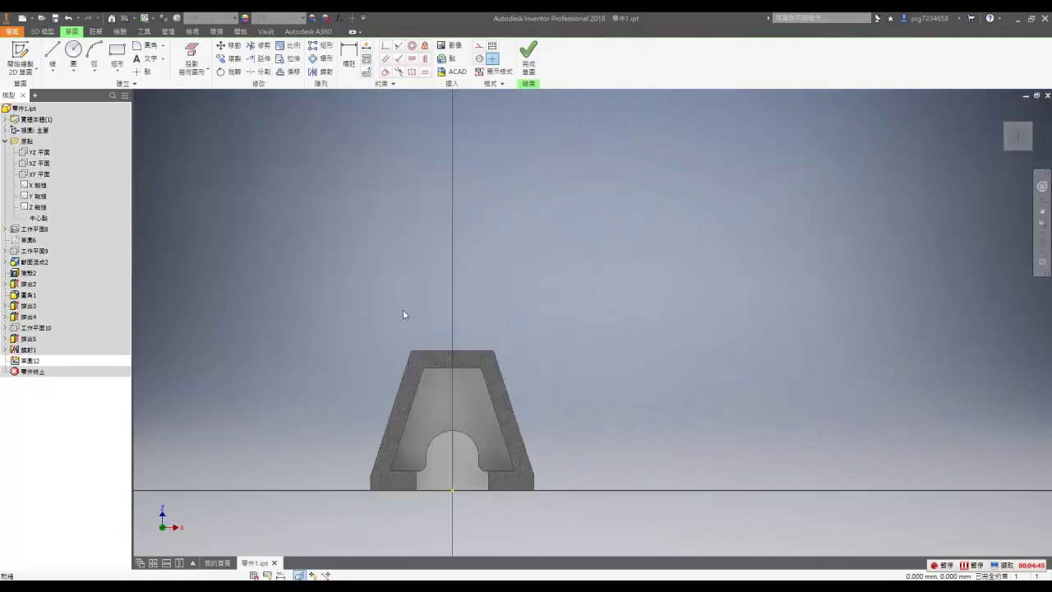
Draw a long horizontal line above the tapered body and convert it to a construction line.
key(l)
click(354, 318)
click(688, 318)
right_click(619, 320)
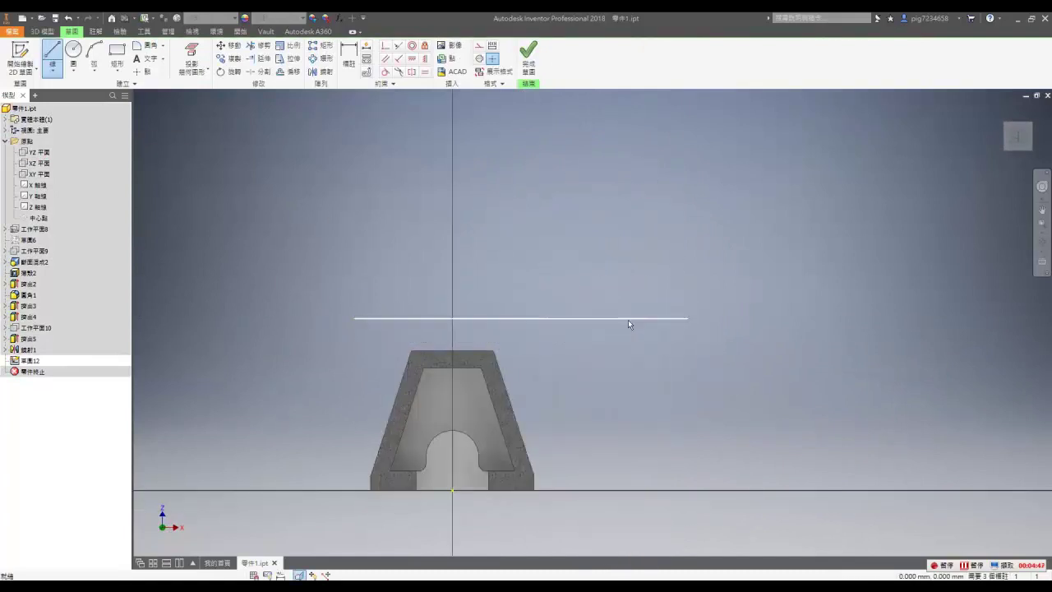
click(659, 321)
Set the construction line's height above the body's bottom to 70 mm.
key(d)
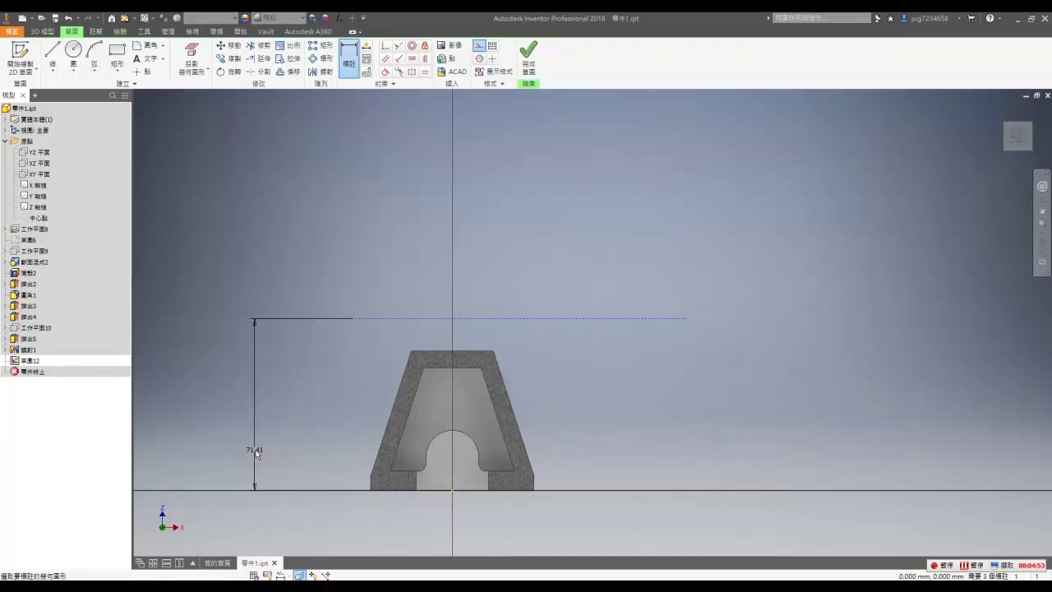
click(256, 453)
text(70)
key(Return)
key(Escape)
Draw a stepped profile rising from the construction line with two vertical segments and two horizontal segments, each horizontal one about 5 mm long.
scroll(420, 388, up, 3)
middle_drag(364, 332, 359, 352)
key(l)
click(355, 318)
click(354, 264)
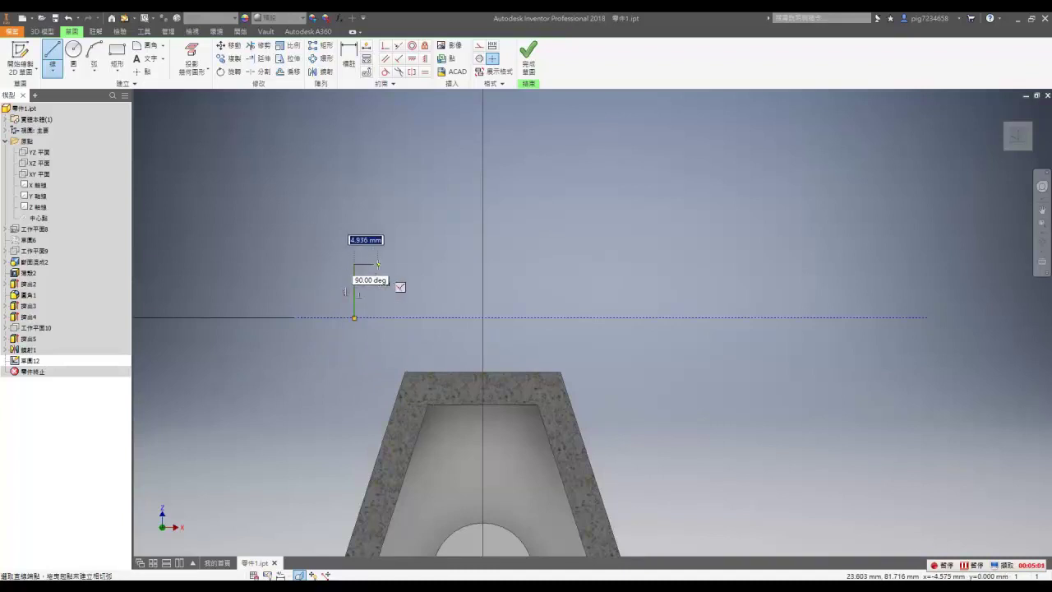
click(379, 220)
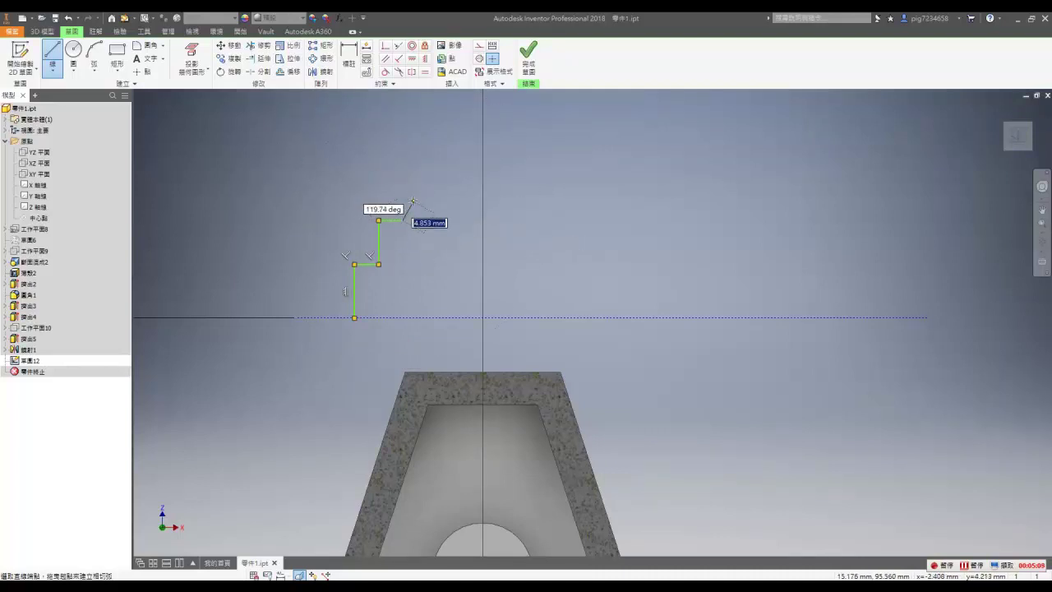
key(Escape)
Set the distance between the profile's first vertical segment and the body's center point to 24 mm.
key(d)
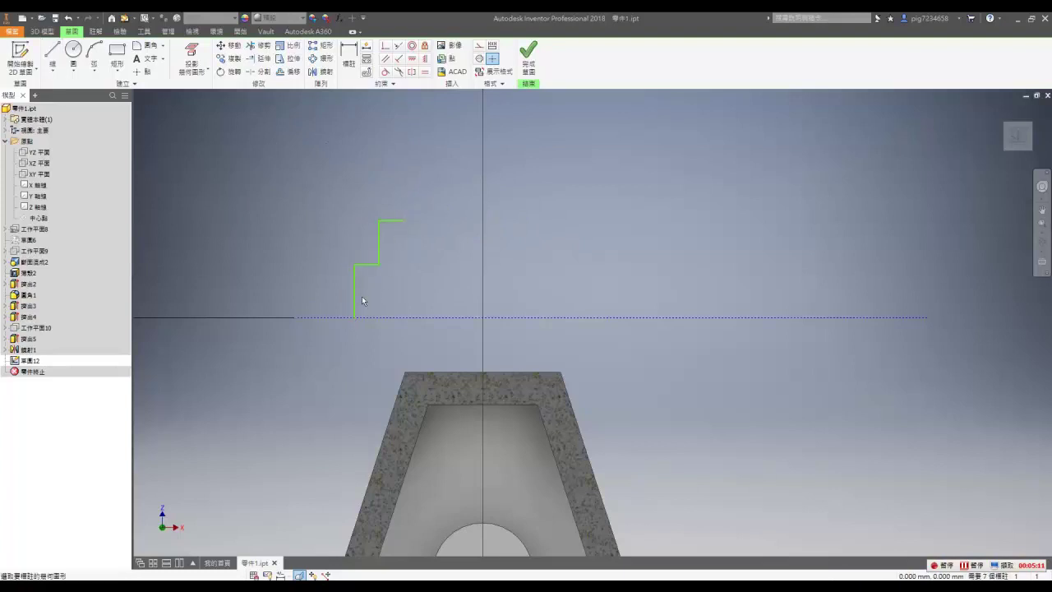
scroll(357, 305, down, 3)
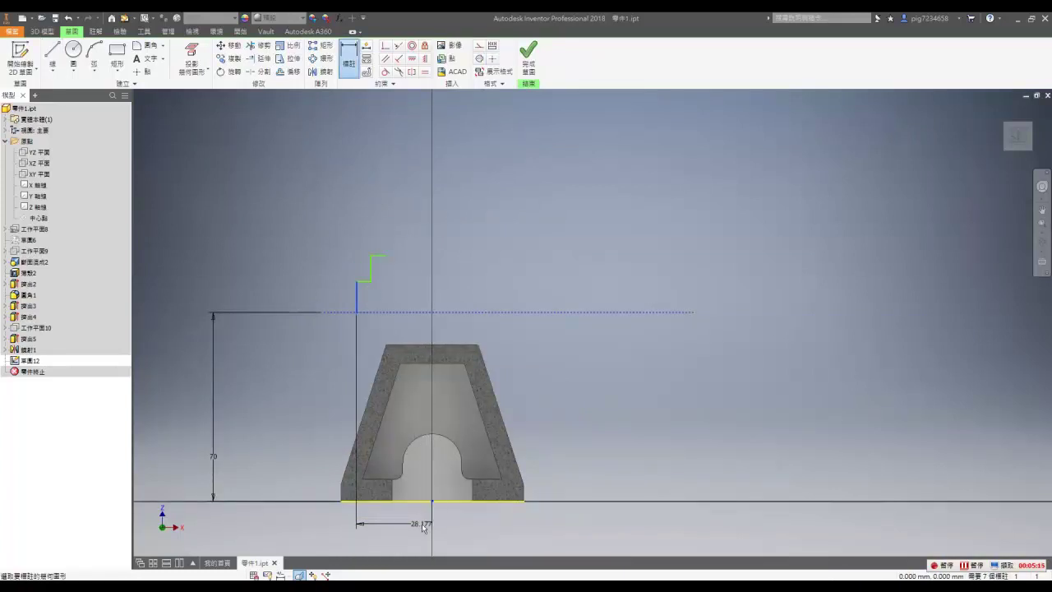
click(421, 523)
text(24)
key(Return)
key(Escape)
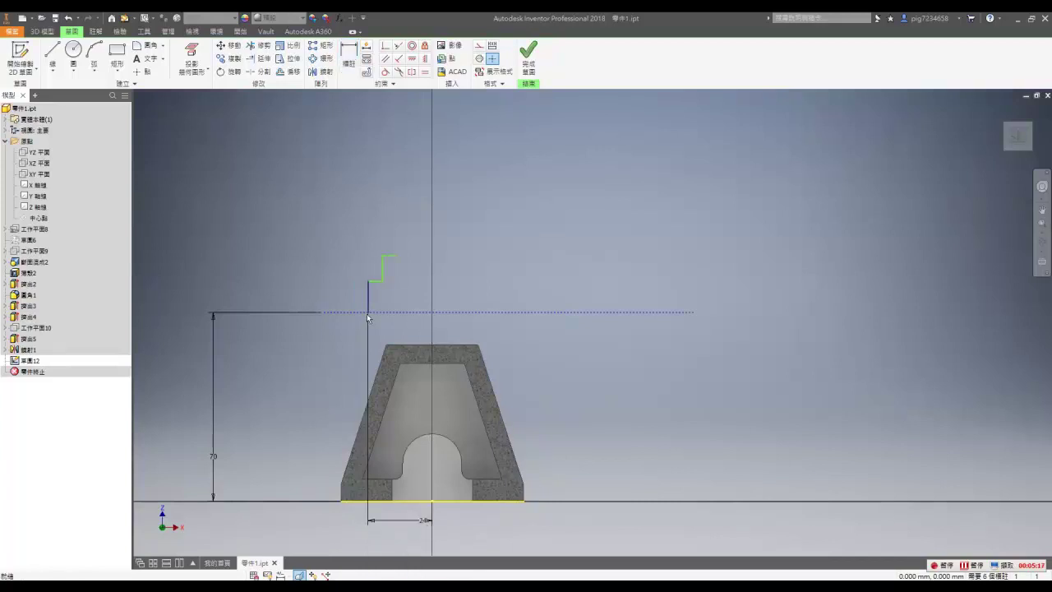